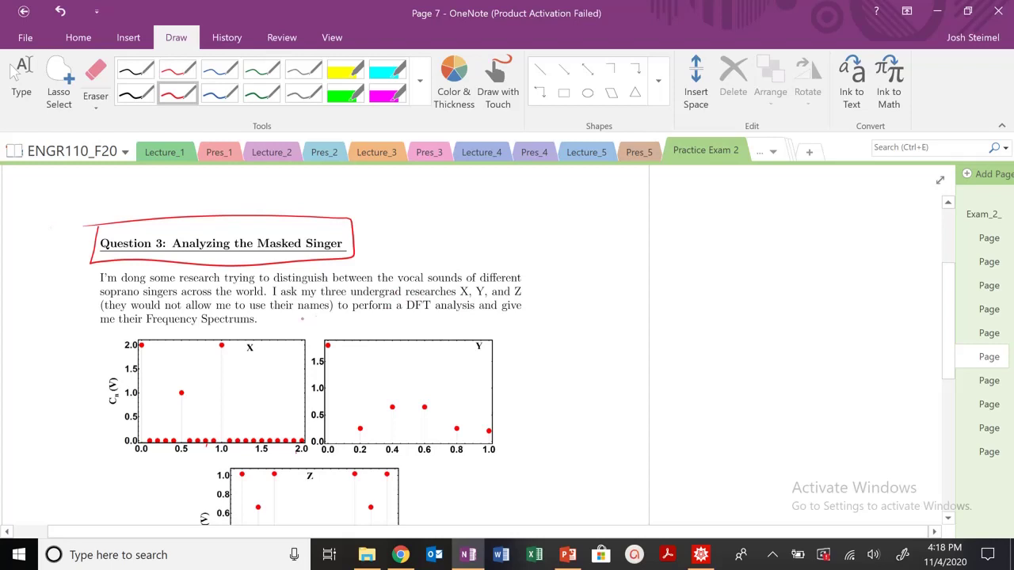
- Underline 'soprano' and researchers X, Y and Z in red ink
left_click_drag(100, 298, 133, 309)
left_click_drag(441, 298, 515, 307)
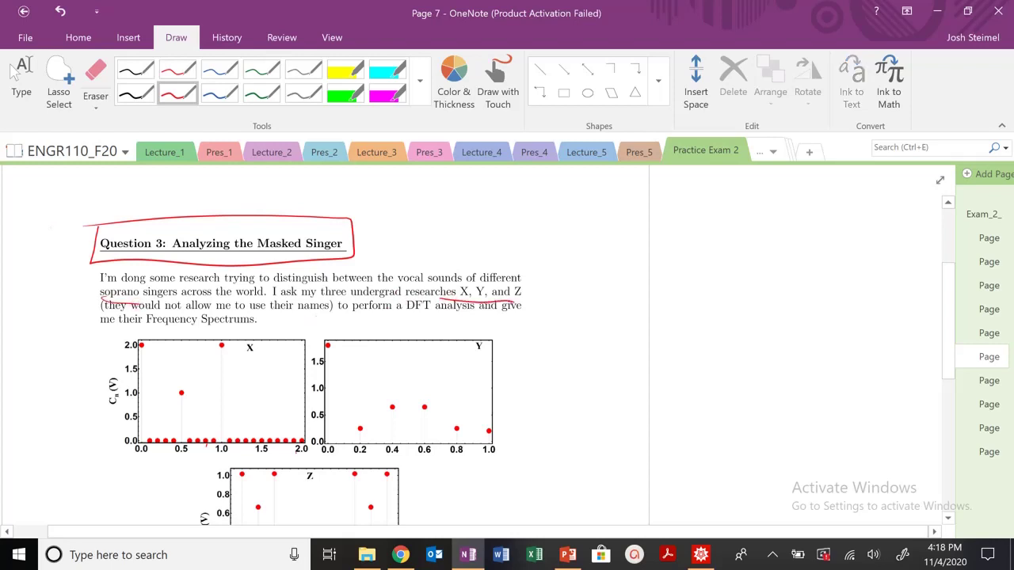
left_click(15, 72)
scroll(512, 305, "down", 1)
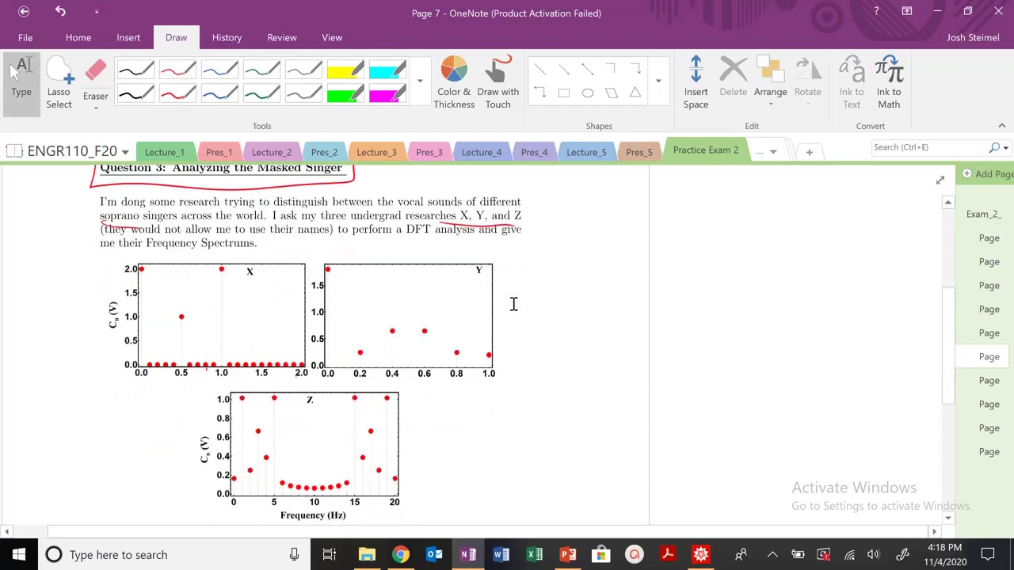
scroll(514, 304, "up", 1)
- Write the label 'X:' and mark the low points and the 0.5 point on the X plot
left_click_drag(549, 182, 567, 214)
left_click_drag(571, 181, 548, 216)
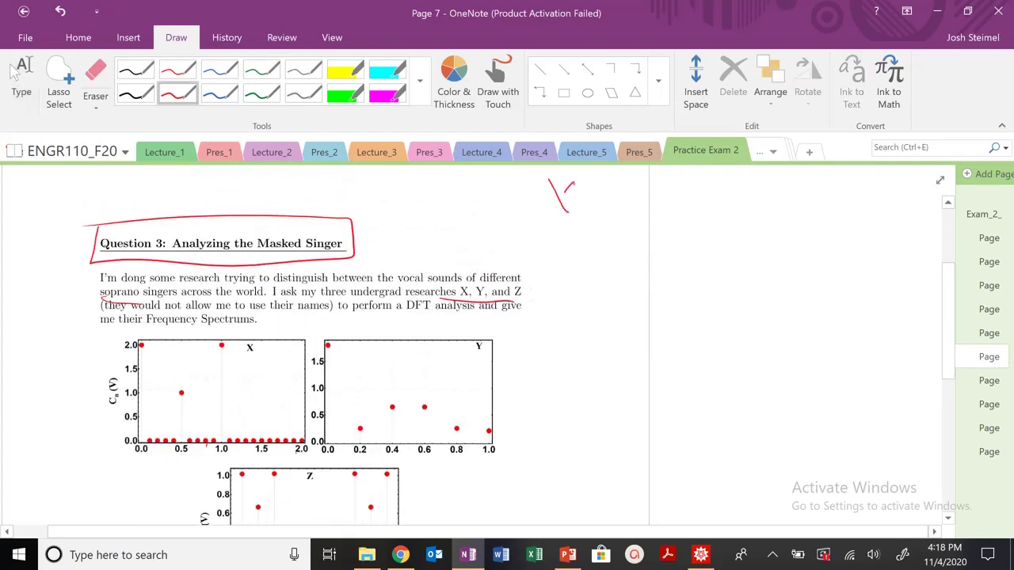
left_click(583, 193)
left_click(587, 213)
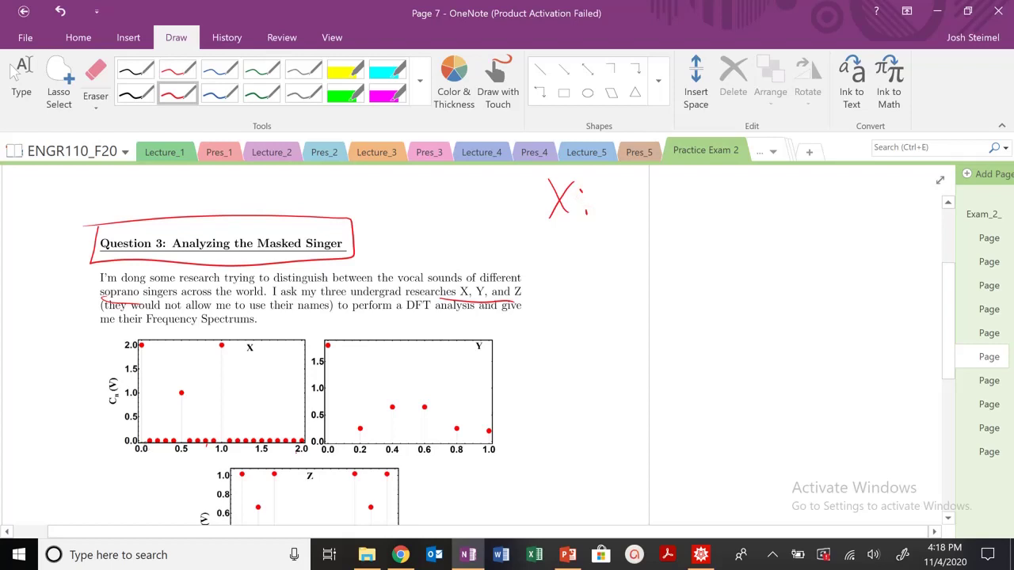
left_click_drag(158, 439, 156, 449)
left_click_drag(167, 439, 170, 450)
left_click_drag(177, 391, 185, 406)
- Write 'δf = 0.1 Hz' after the X label
left_click_drag(602, 195, 648, 213)
left_click_drag(637, 194, 684, 199)
mouse_move(669, 205)
left_mouse_down()
mouse_move(709, 190)
mouse_move(753, 217)
left_mouse_up()
left_click(726, 203)
mouse_move(763, 188)
left_mouse_down()
mouse_move(764, 215)
mouse_move(767, 206)
left_mouse_up()
mouse_move(781, 200)
left_mouse_down()
mouse_move(783, 216)
mouse_move(804, 209)
left_mouse_up()
left_click_drag(587, 239, 588, 265)
- Write 'T = 1/δf' below the δf line
mouse_move(577, 239)
left_mouse_down()
mouse_move(609, 236)
mouse_move(615, 255)
left_mouse_up()
mouse_move(640, 226)
left_mouse_down()
mouse_move(642, 255)
mouse_move(670, 257)
mouse_move(631, 298)
left_mouse_up()
left_click_drag(662, 257, 649, 296)
mouse_move(654, 282)
left_mouse_down()
mouse_move(678, 281)
mouse_move(691, 259)
left_mouse_up()
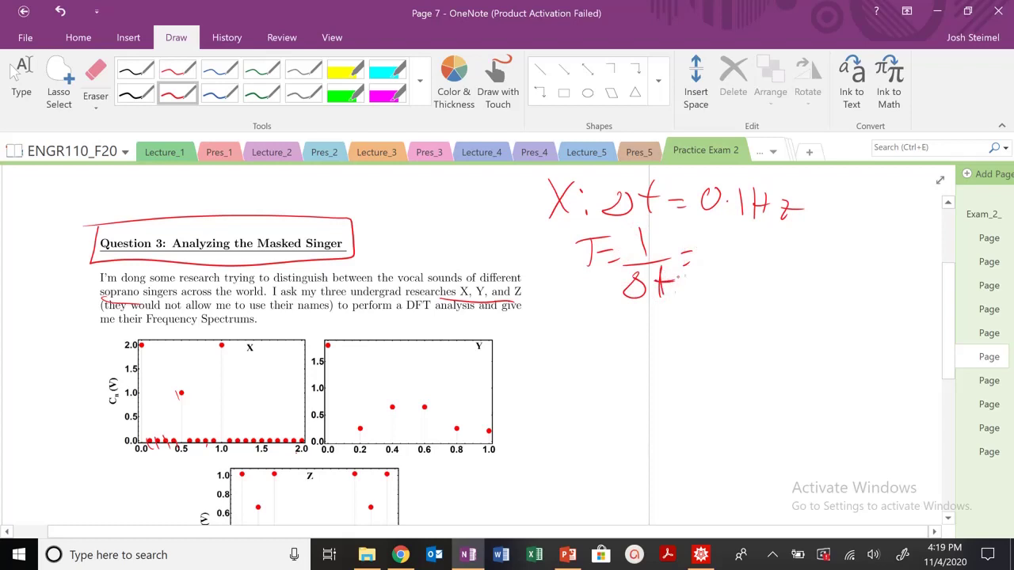
- Add the heading X in the Mathematica notebook
left_click(700, 554)
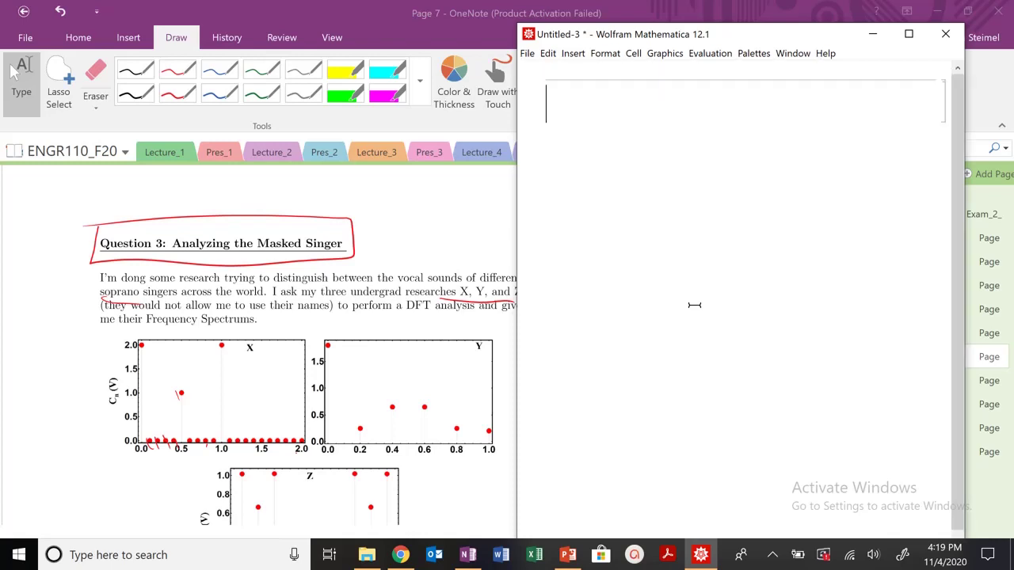
type("x")
key("BackSpace")
type("X")
- Evaluate deltaf = 0.1, T = 1./deltaf (10.) and fnyq = 2
left_click(681, 212)
type("delt")
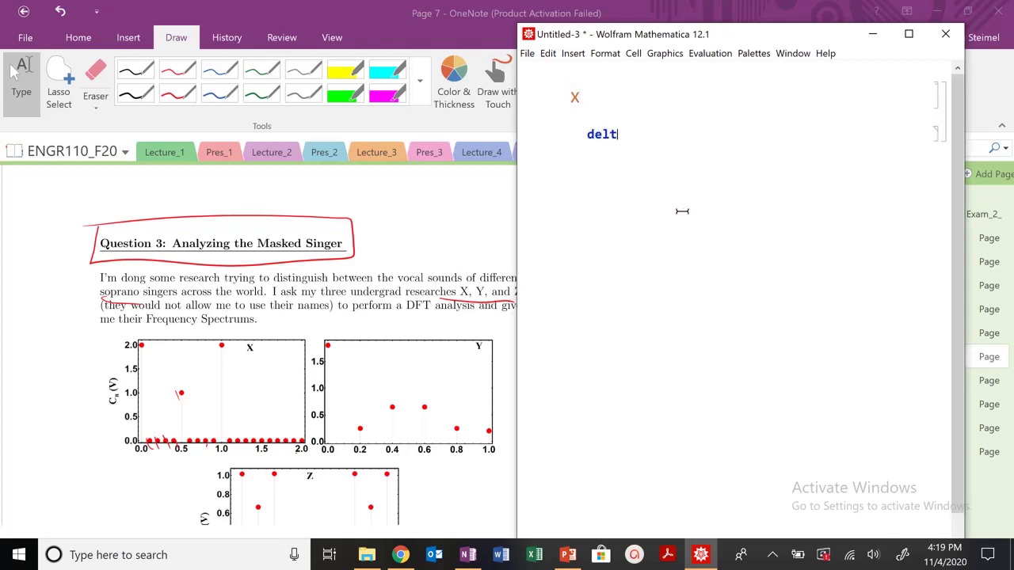
type("af = 0.1")
key("shift+Return")
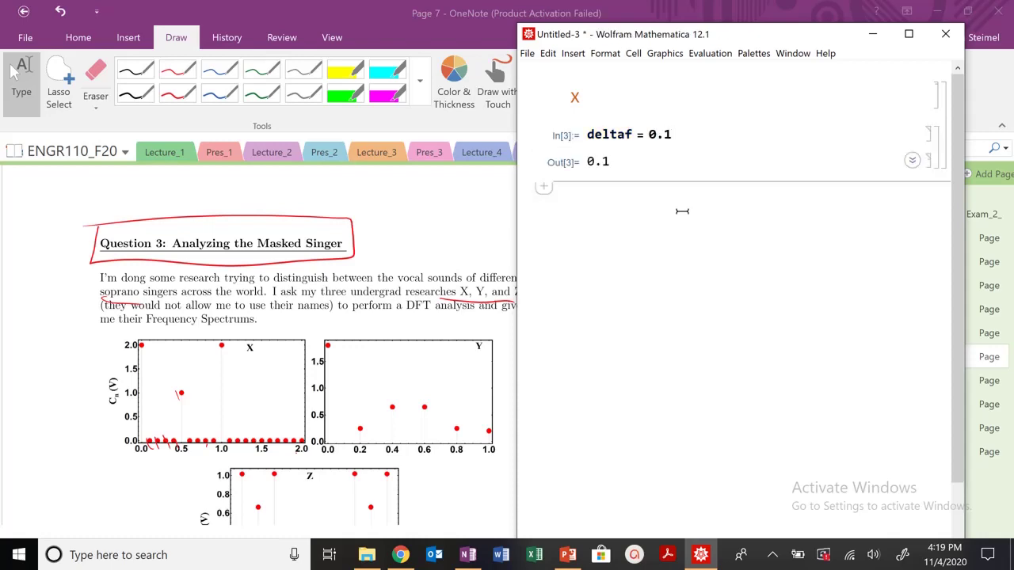
type("T = 1")
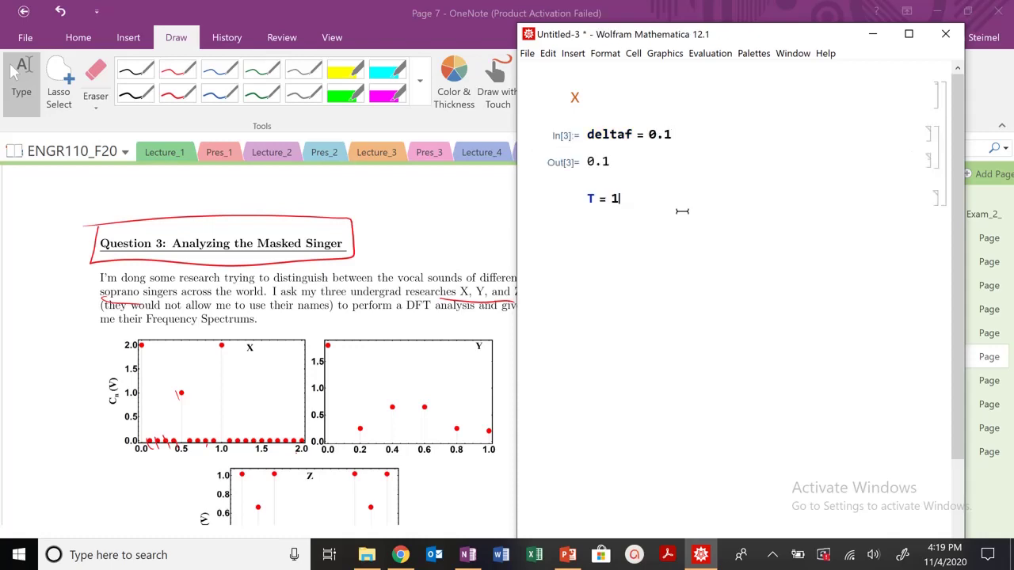
type(". / deltaf")
key("shift+Return")
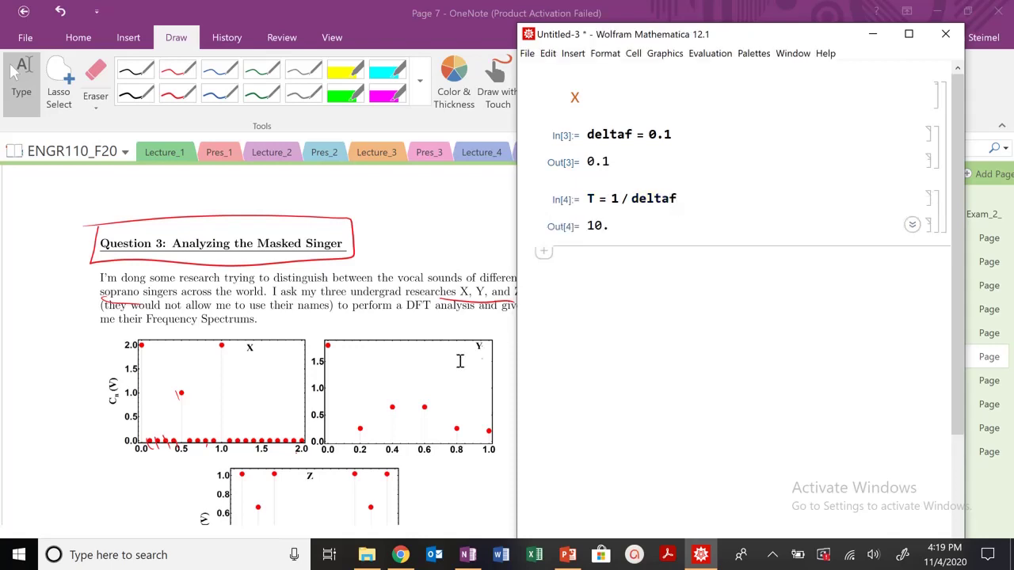
type("fnyq = 2")
key("shift+Return")
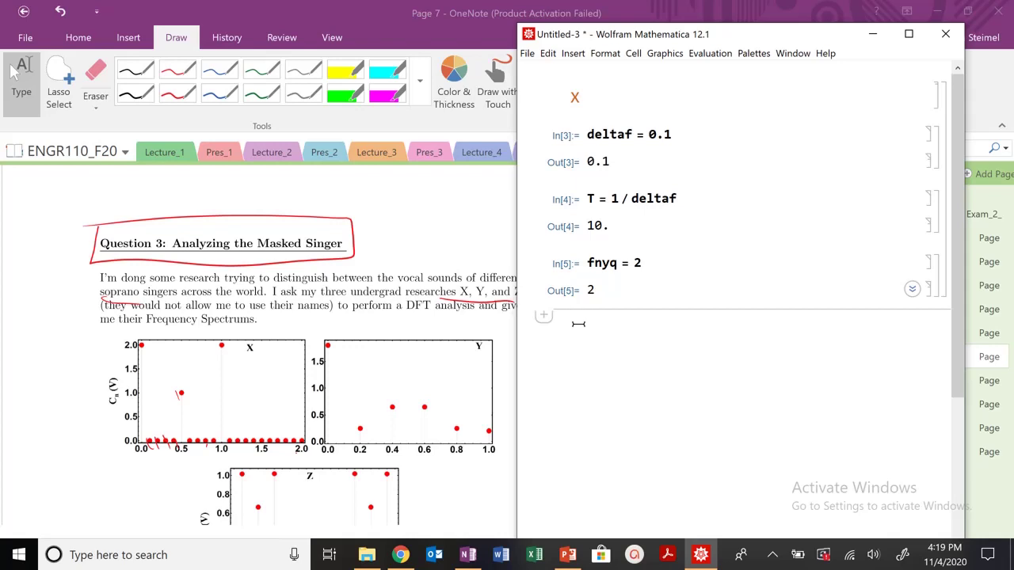
- Solve fnyq == (bigN/2) deltaf for bigN, giving bigN → 40
type("Solve[")
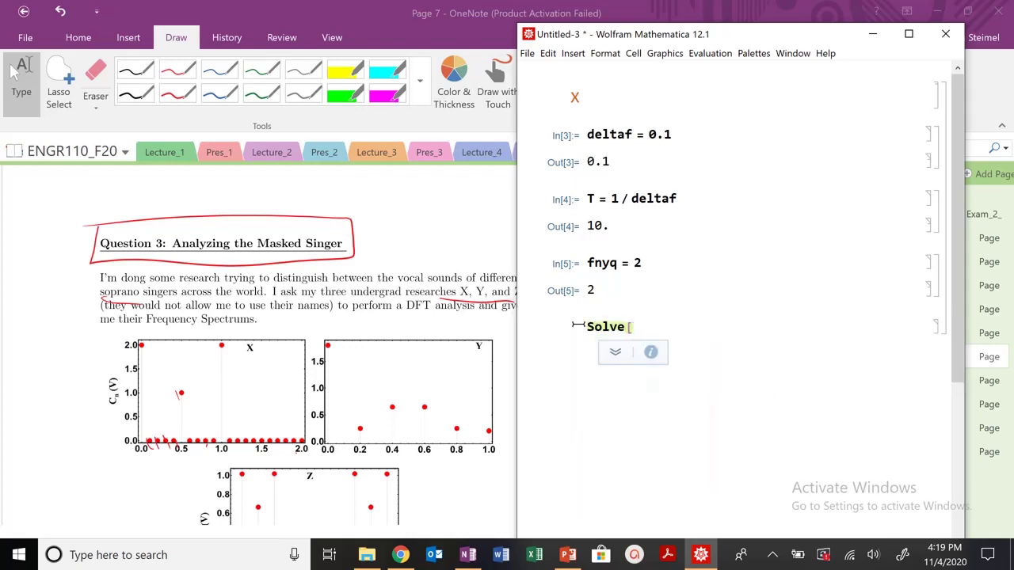
type("fnyq = 2")
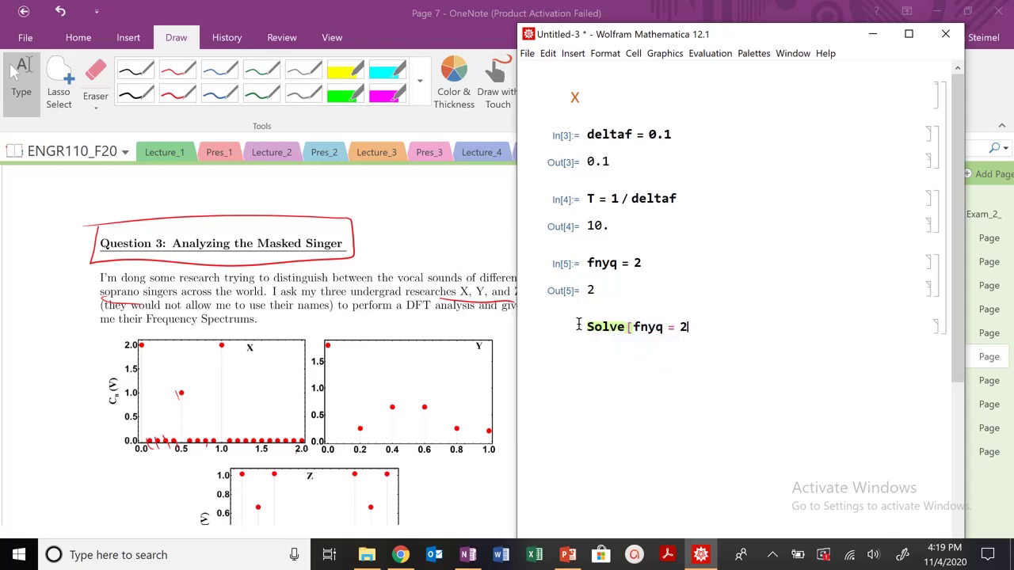
key("BackSpace")
type("(bigN / 2) deltaf, bign")
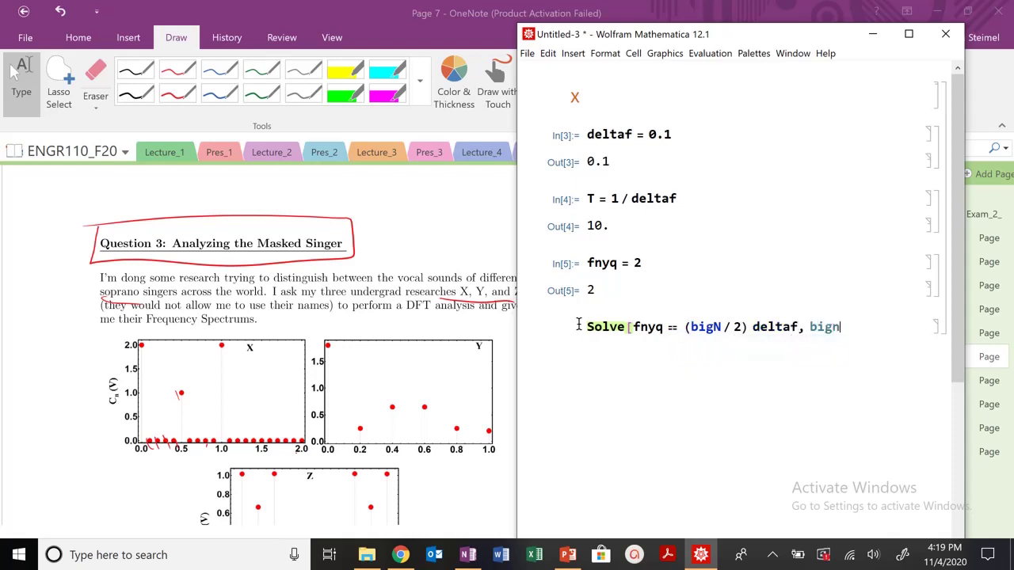
key("BackSpace")
type("N]")
key("shift+Return")
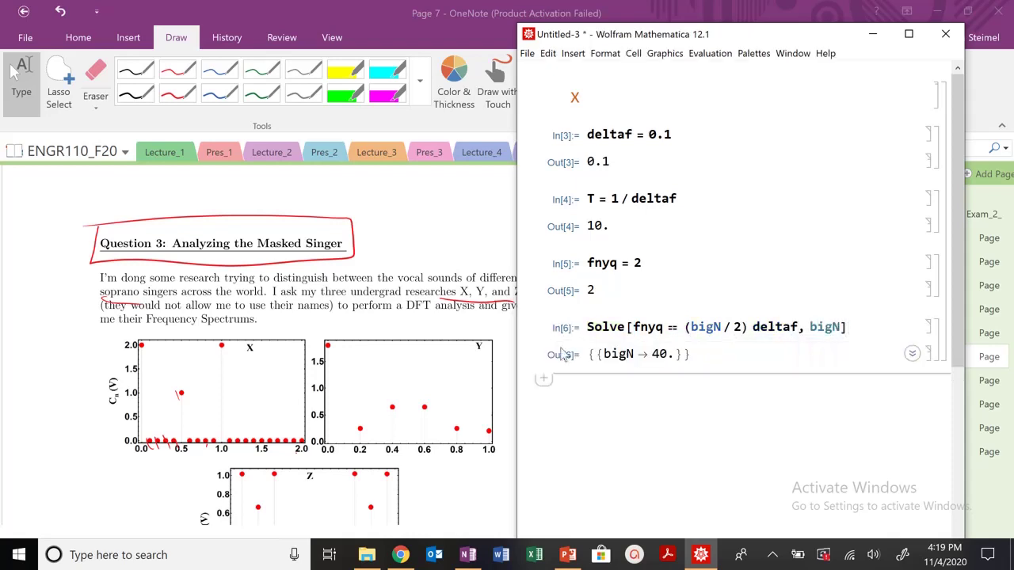
- Set bigN = 40 and compute fs = 2*fnyq = 4
type("bigN")
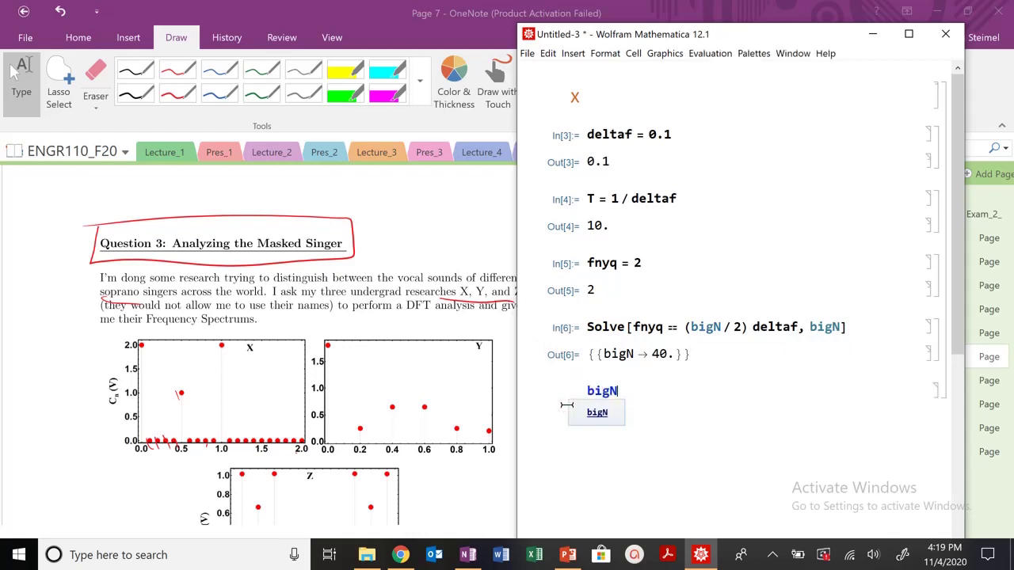
type(" = 4 -0")
key("shift+Return")
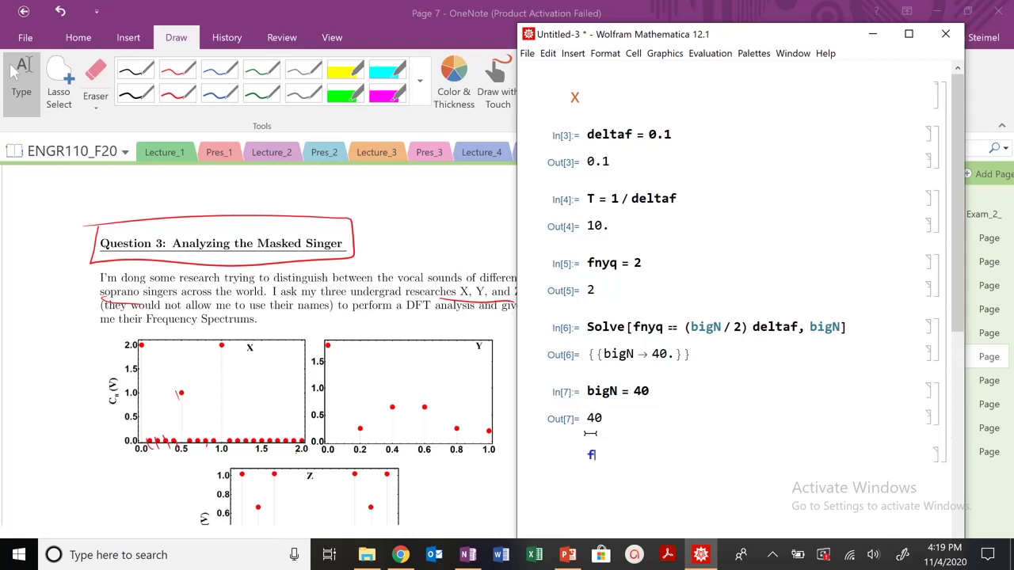
type("fnq")
key("BackSpace")
key("BackSpace")
key("BackSpace")
type("fs = 2 * fnyq")
key("shift+Return")
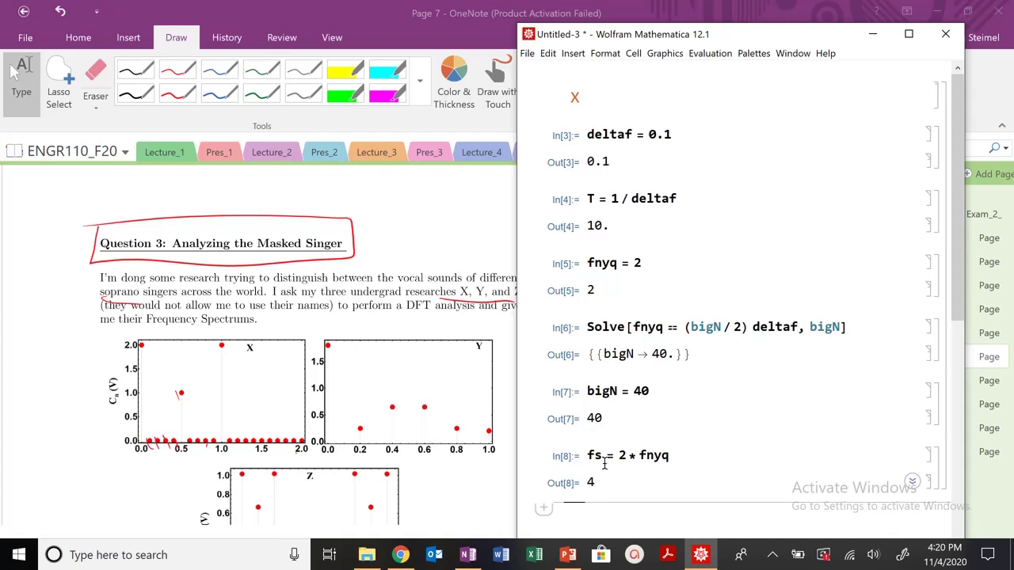
- Compute fs/bigN // N as 0.1 and display deltaf to compare
type("fs/bigN")
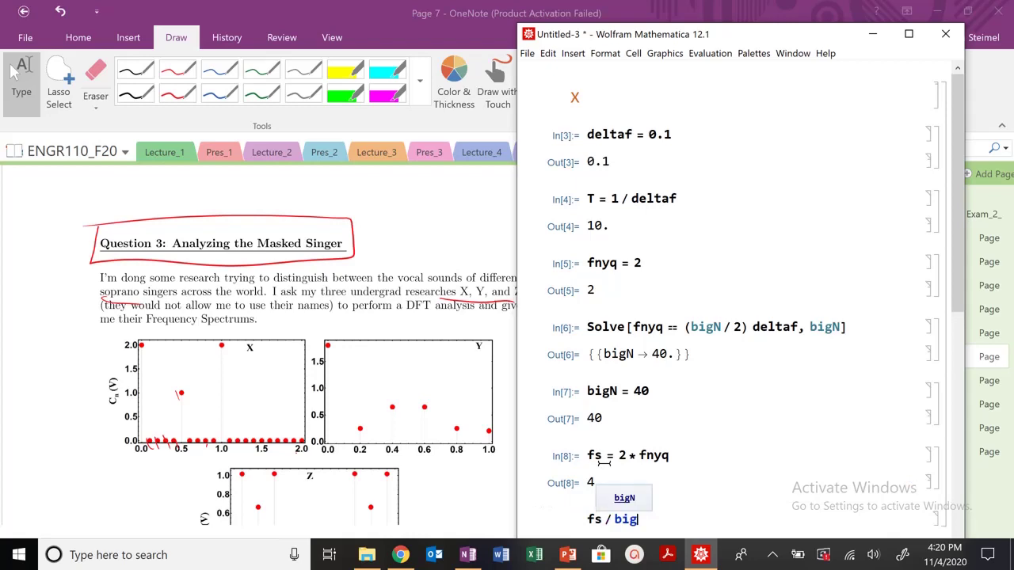
key("shift+Return")
scroll(626, 444, "down", 3)
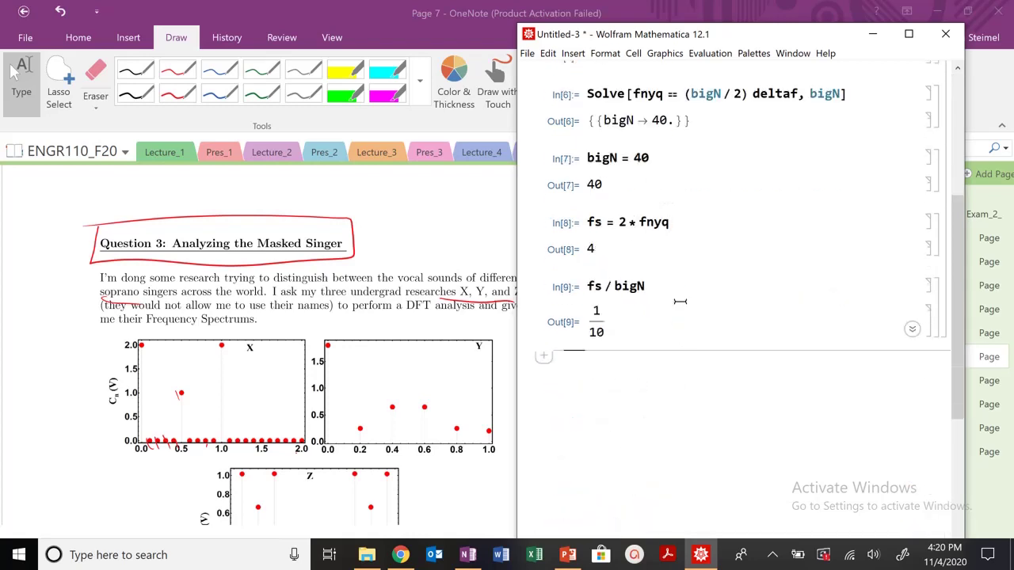
type("//")
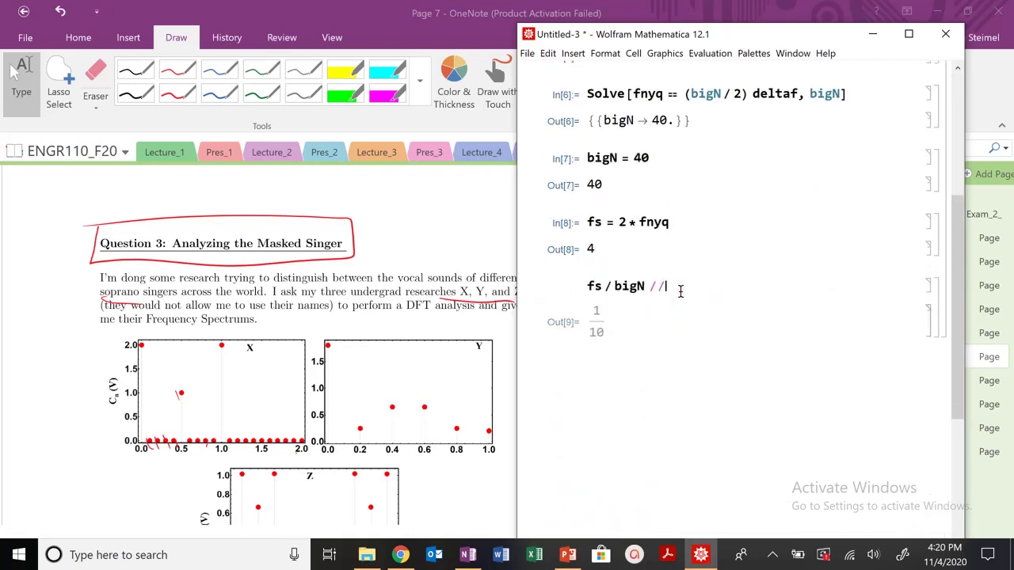
key("shift+Return")
type("N")
key("shift+Return")
type("deltaf")
key("shift+Return")
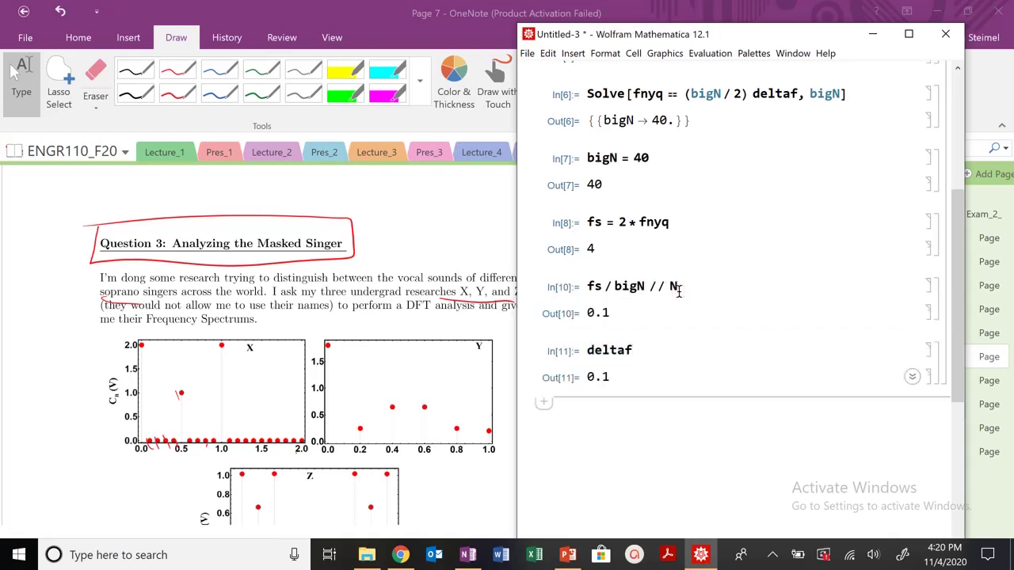
- Define deltat = 1/fs, giving 1/4
type("deltaf")
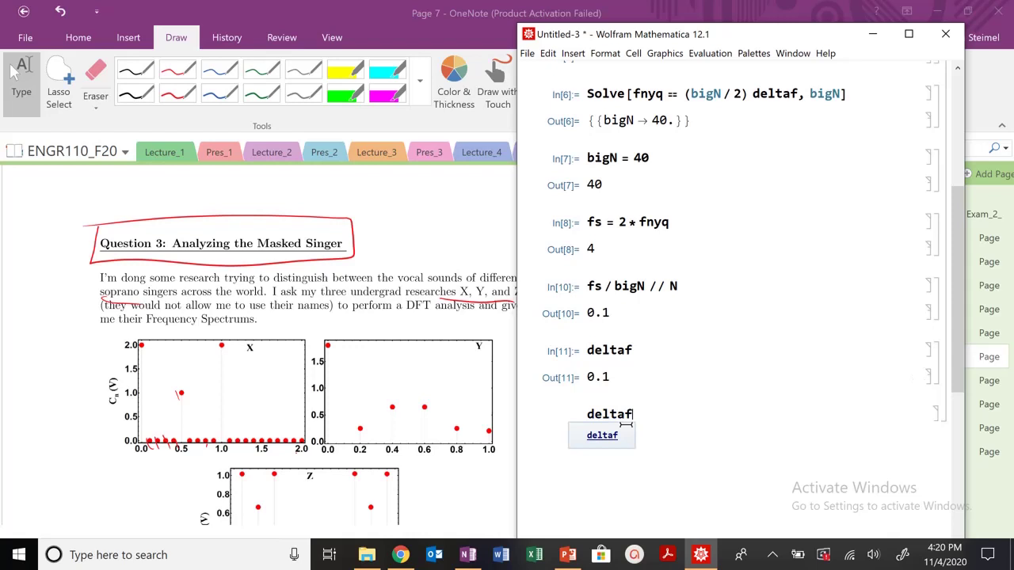
key("BackSpace")
type("t = f")
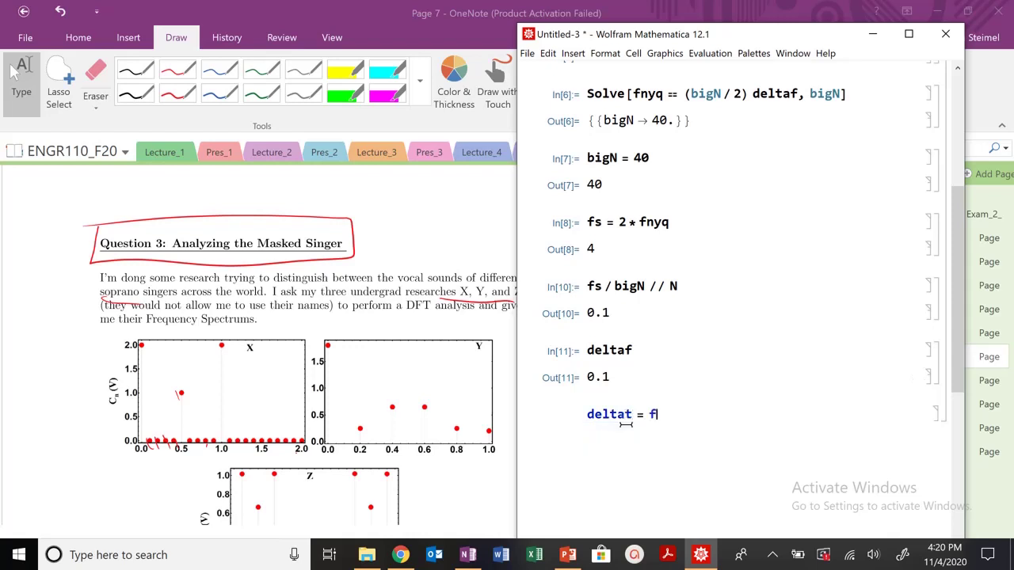
key("BackSpace")
type("1 / fs")
key("shift+Return")
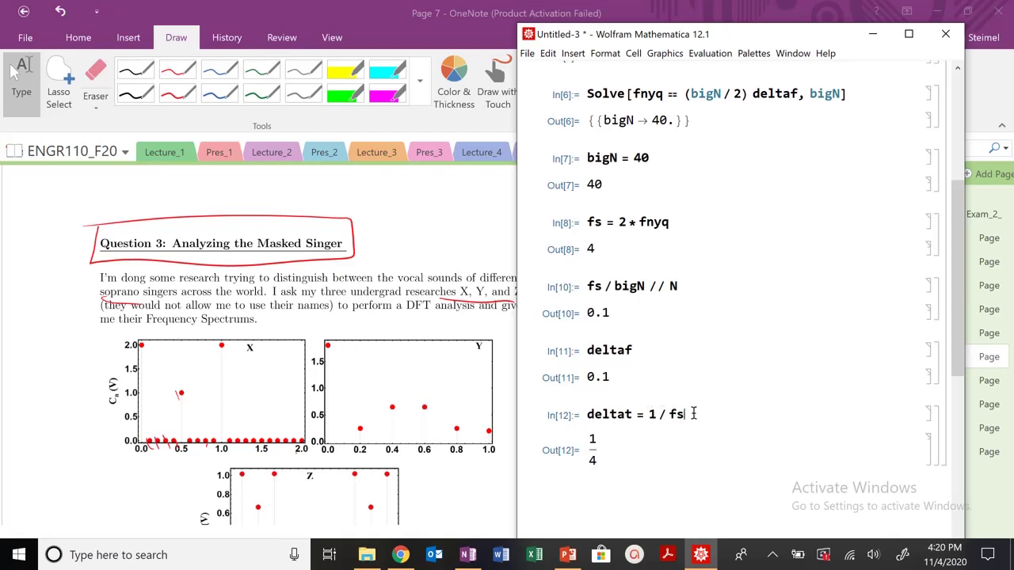
- Evaluate deltat*bigN = 10 to confirm T
left_click(593, 482)
scroll(602, 479, "down", 2)
type("del")
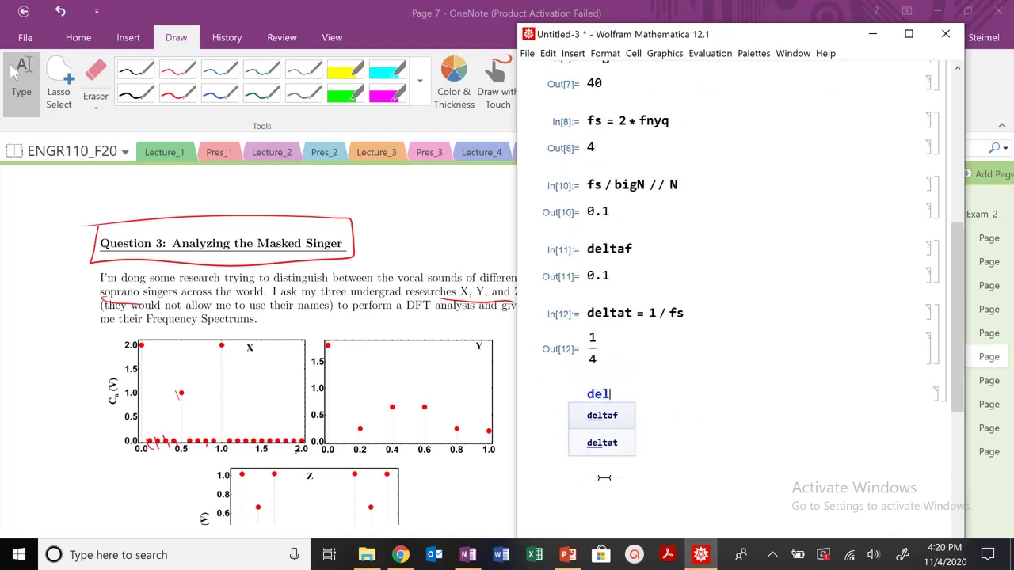
type("at")
key("BackSpace")
key("BackSpace")
type("tat * bigN")
key("shift+Return")
scroll(616, 408, "up", 5)
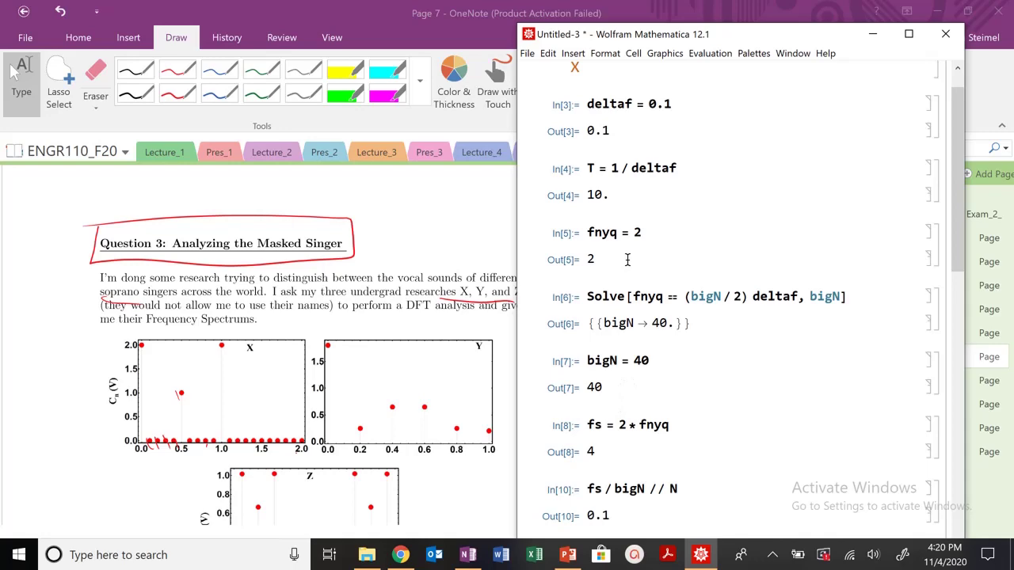
scroll(627, 259, "down", 5)
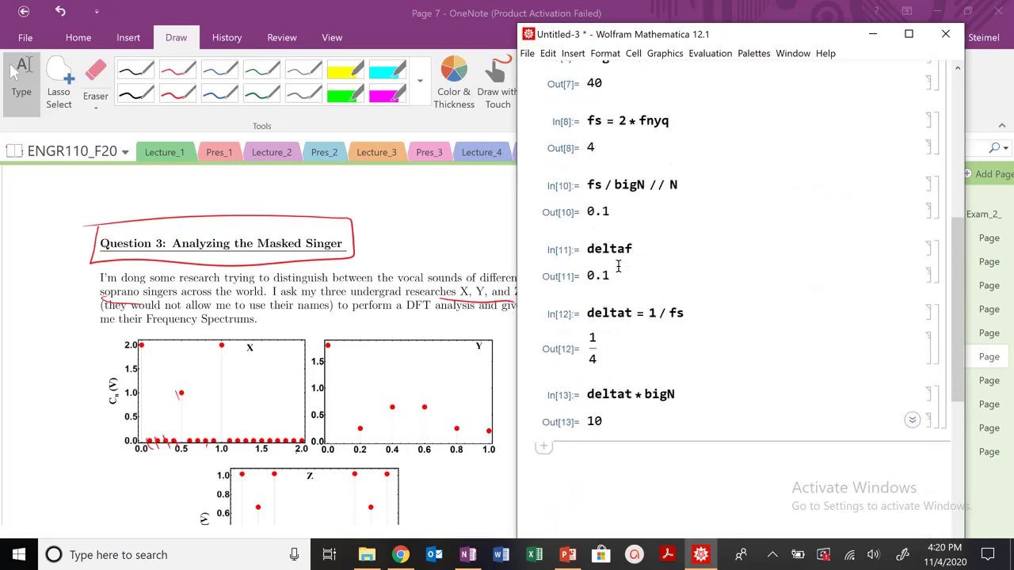
- Underline N, T and Nyquist frequency in part a with red ink, then leave pen mode
left_click(416, 247)
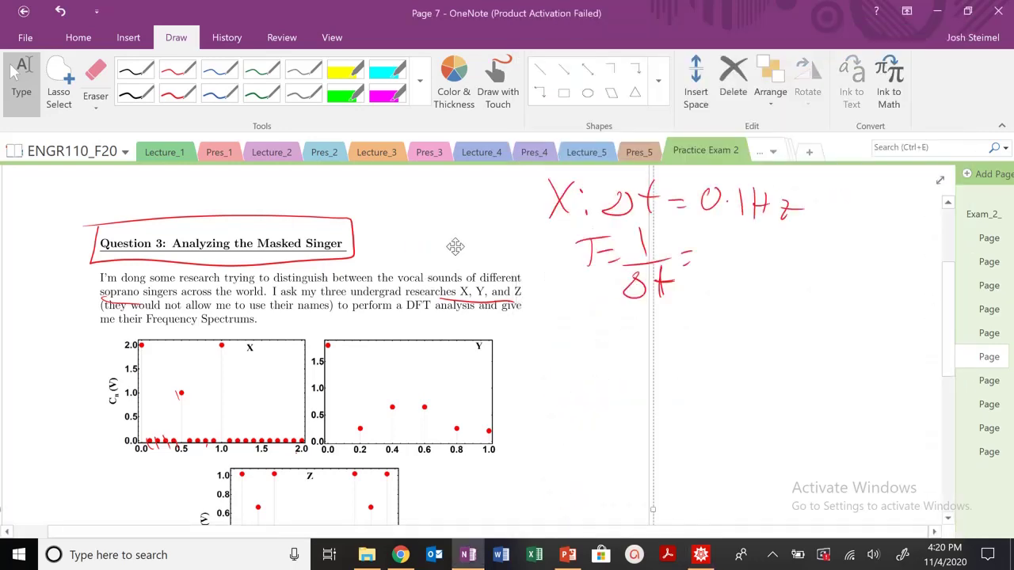
scroll(425, 281, "down", 5)
scroll(425, 290, "down", 1)
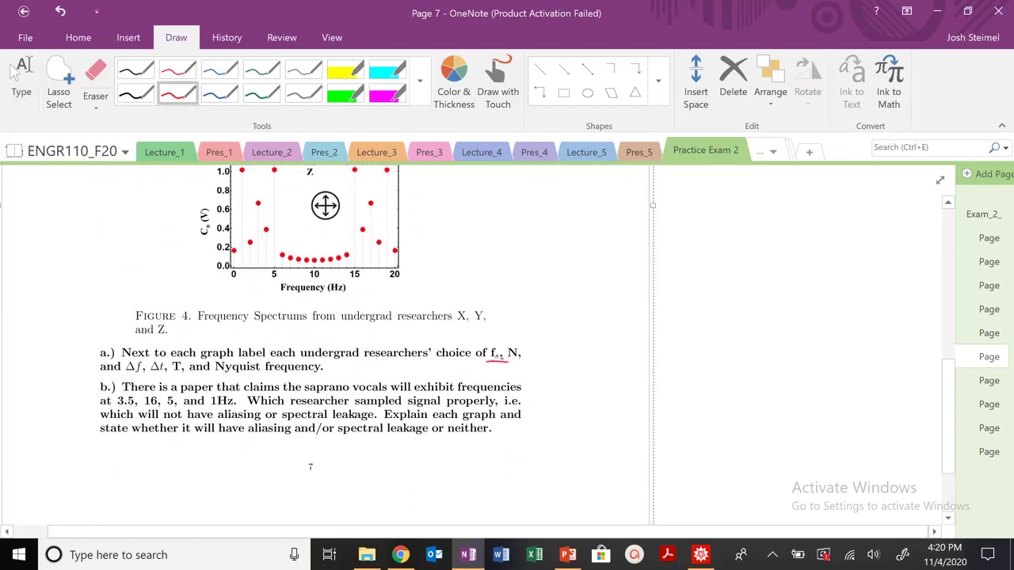
left_click_drag(507, 360, 530, 363)
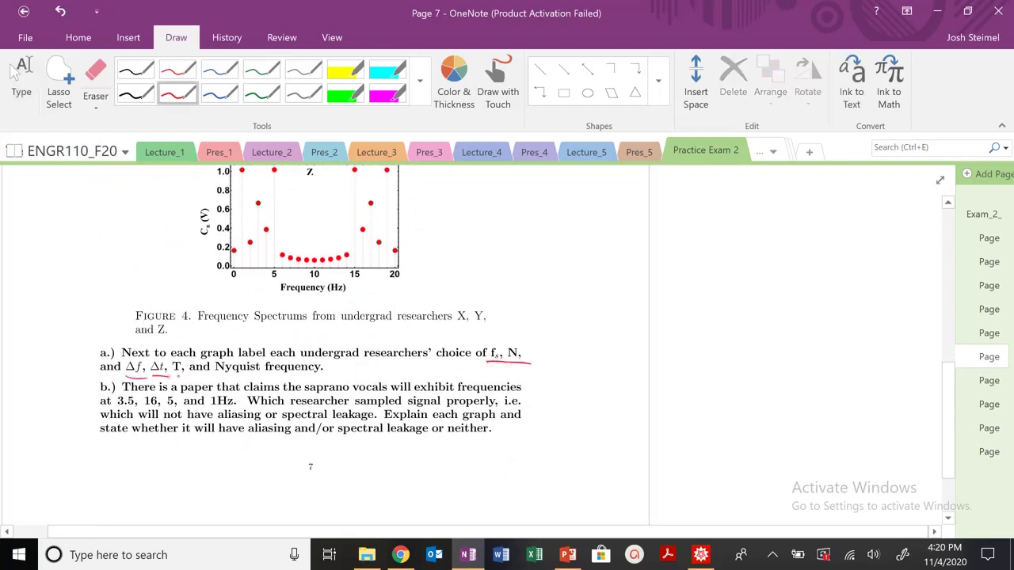
left_click_drag(172, 372, 301, 379)
left_click(21, 75)
scroll(317, 341, "up", 5)
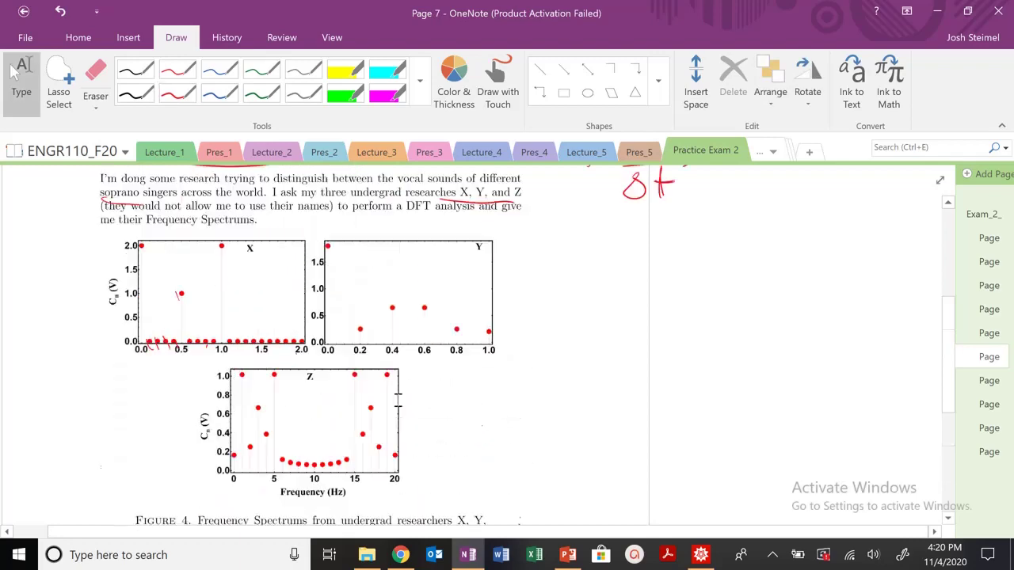
- Quit the local kernel to clear all variables
left_click(700, 554)
left_click(709, 53)
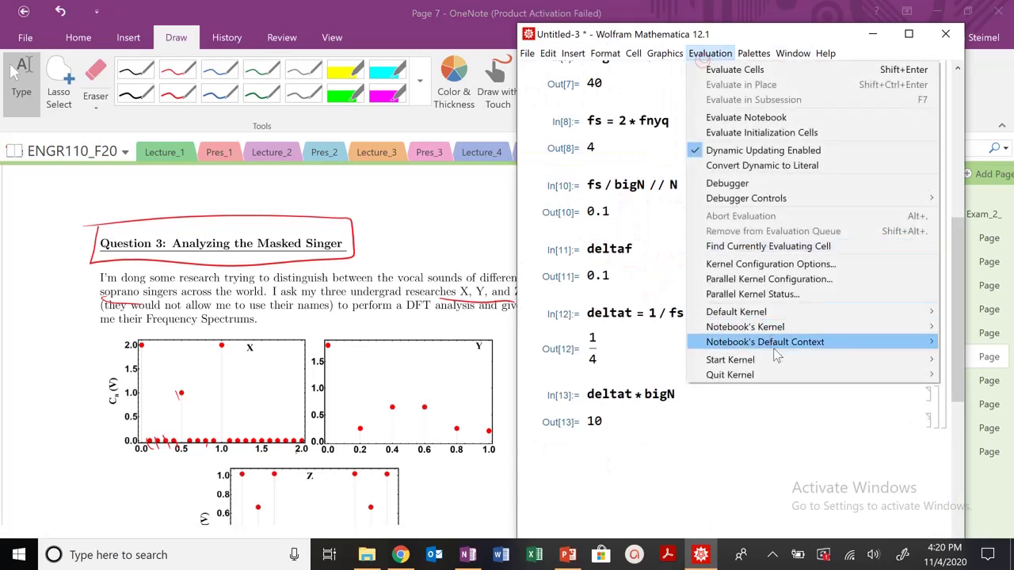
mouse_move(780, 376)
left_click(634, 375)
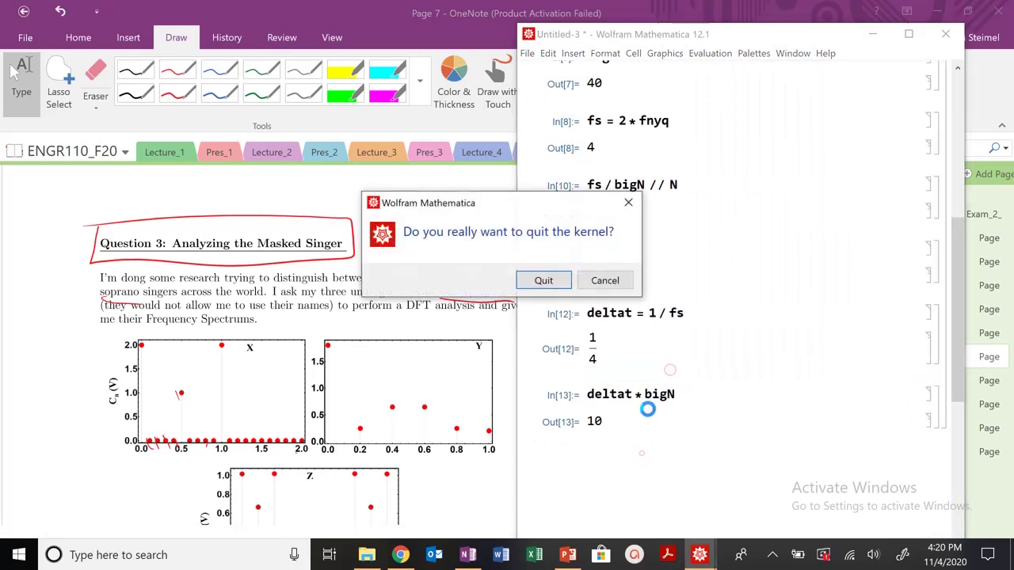
left_click(483, 277)
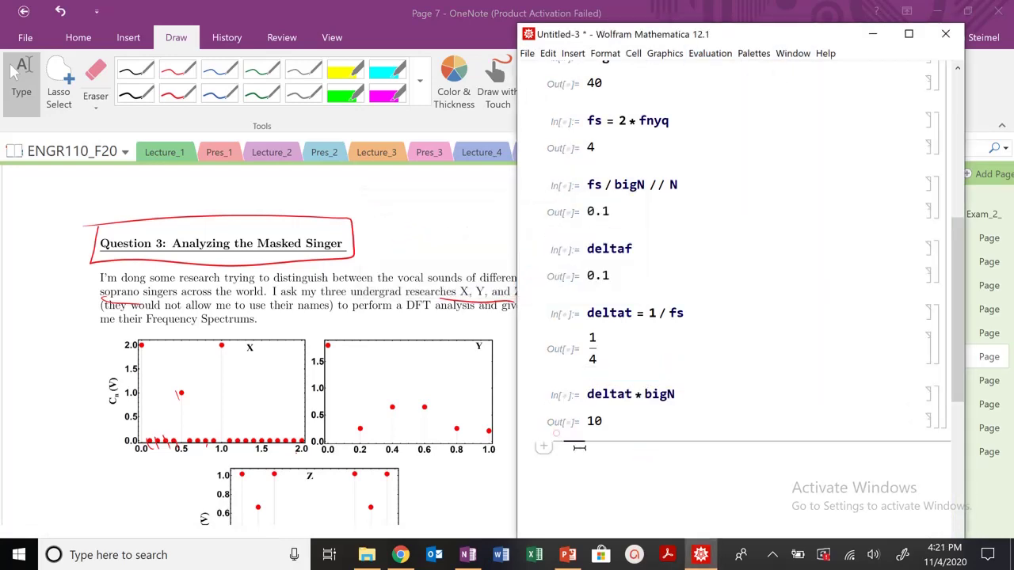
- Add a Y heading and evaluate deltaf = 0.2
left_click(579, 447)
type("Y")
scroll(914, 331, "down", 3)
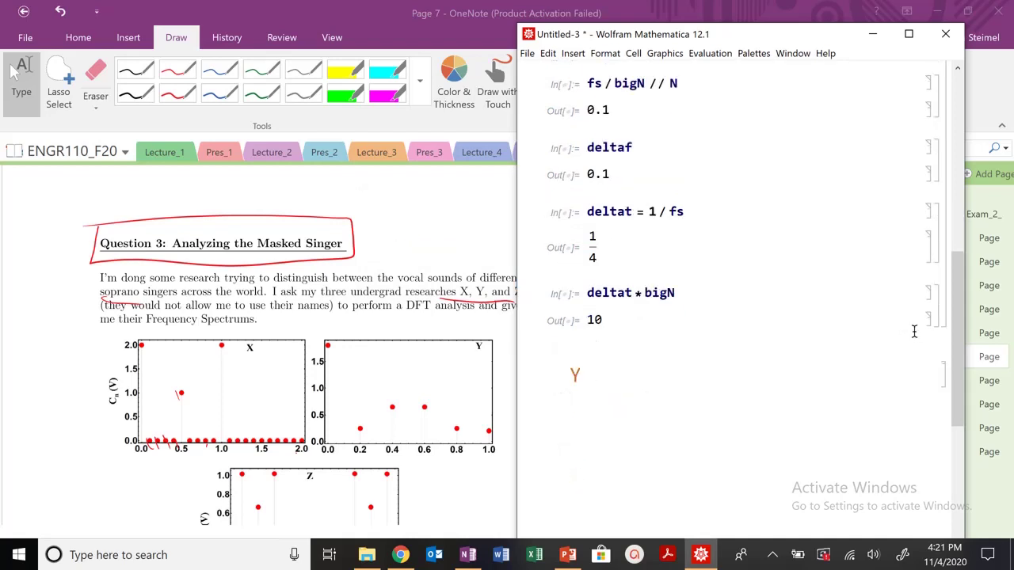
left_click(681, 437)
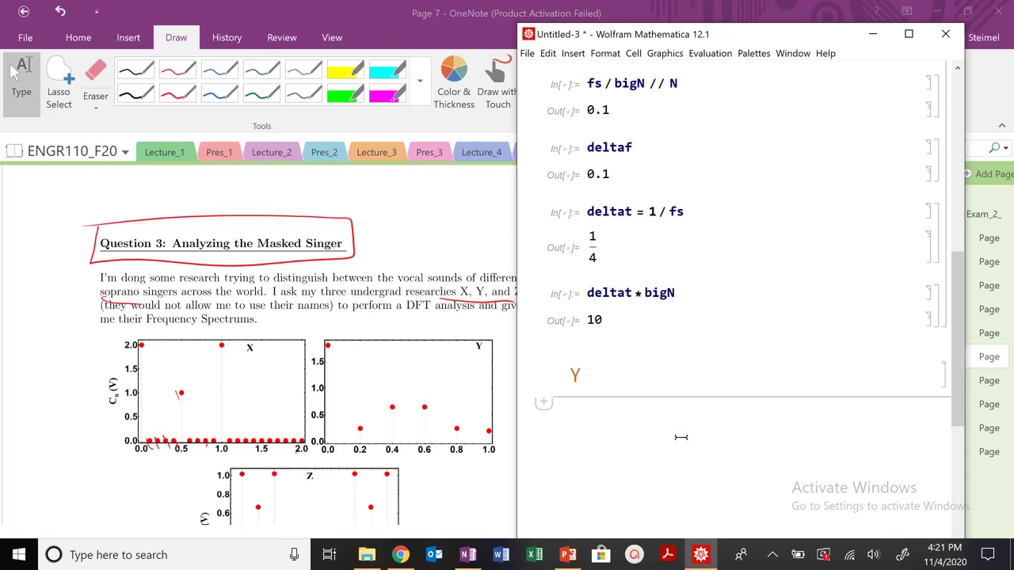
type("dela")
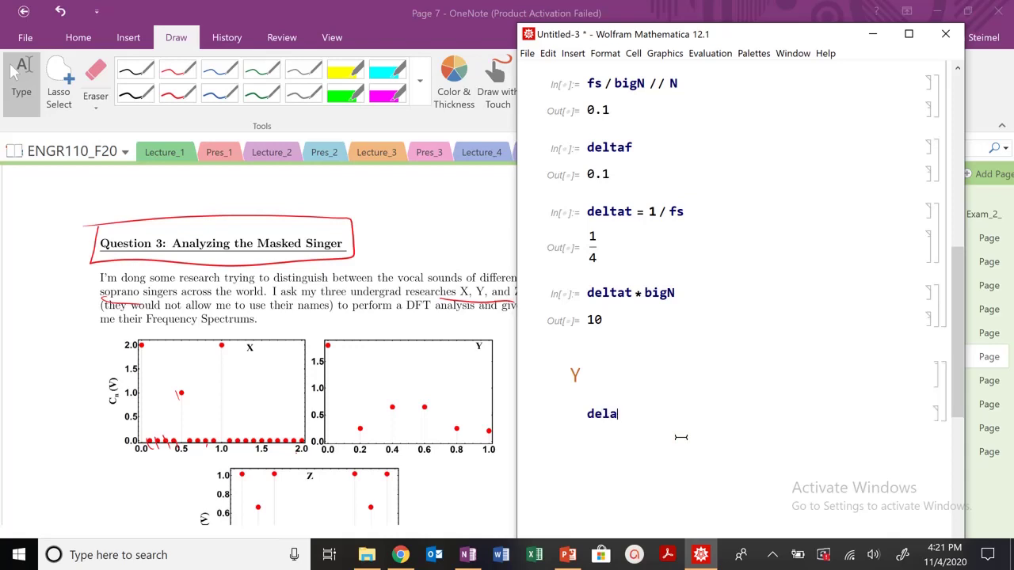
key("BackSpace")
type("taf = 0.2")
key("shift+Return")
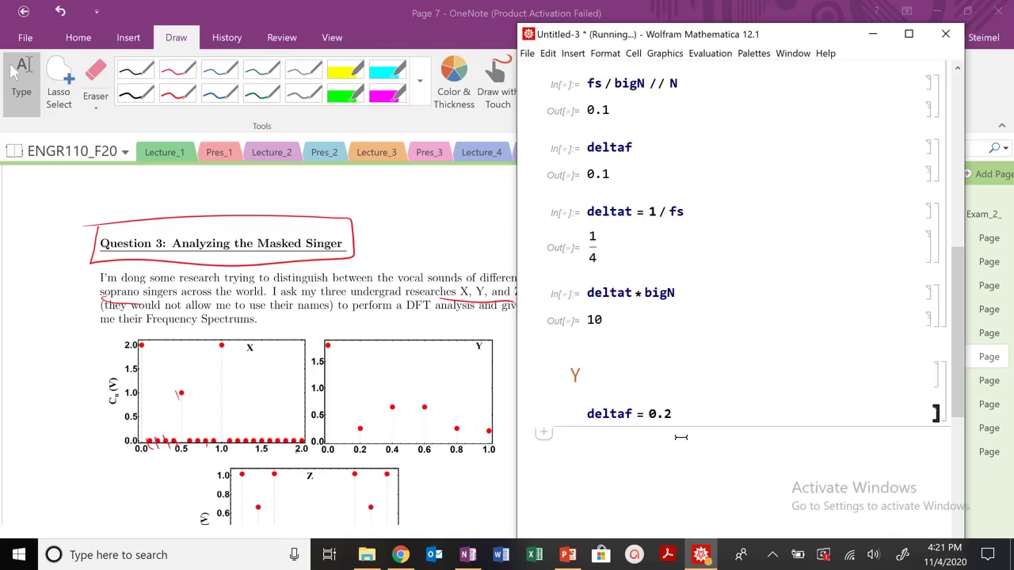
- Evaluate T = 1/deltaf (5.) and fnyq = 1
type("T=1")
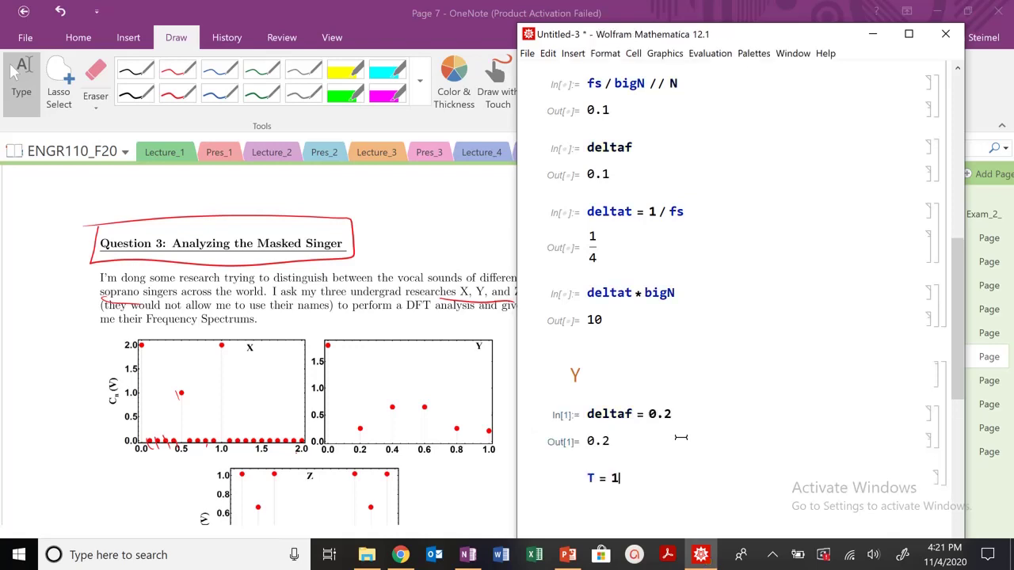
type("/delat")
key("BackSpace")
key("BackSpace")
type("taf")
key("shift+Return")
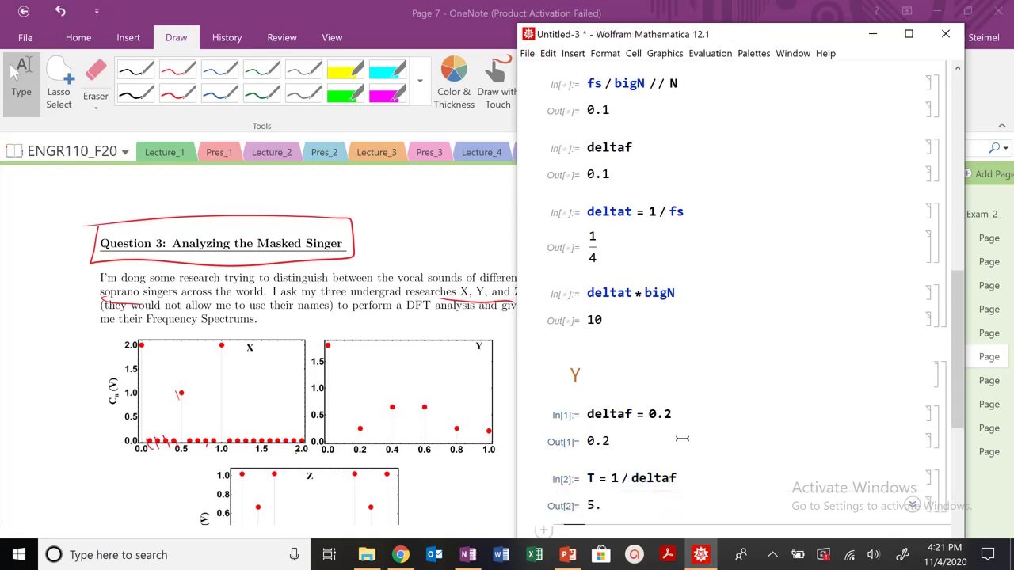
scroll(682, 438, "down", 2)
type("fnyq ")
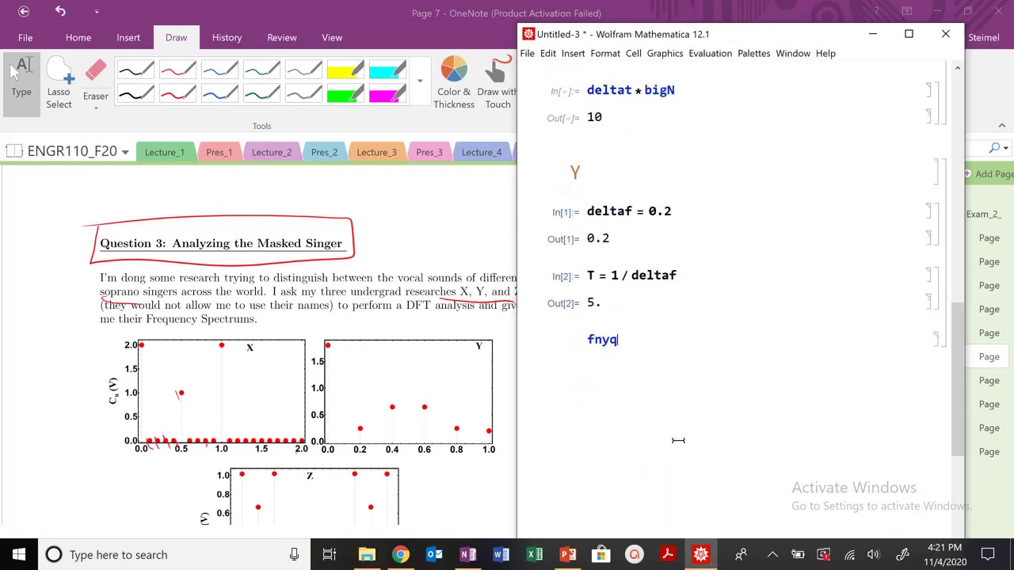
type("= 1")
key("shift+Return")
- Compute fs = 2*fnyq, giving 2
type("fs=2*fny")
key("BackSpace")
key("BackSpace")
type("nq")
key("BackSpace")
type("nyq")
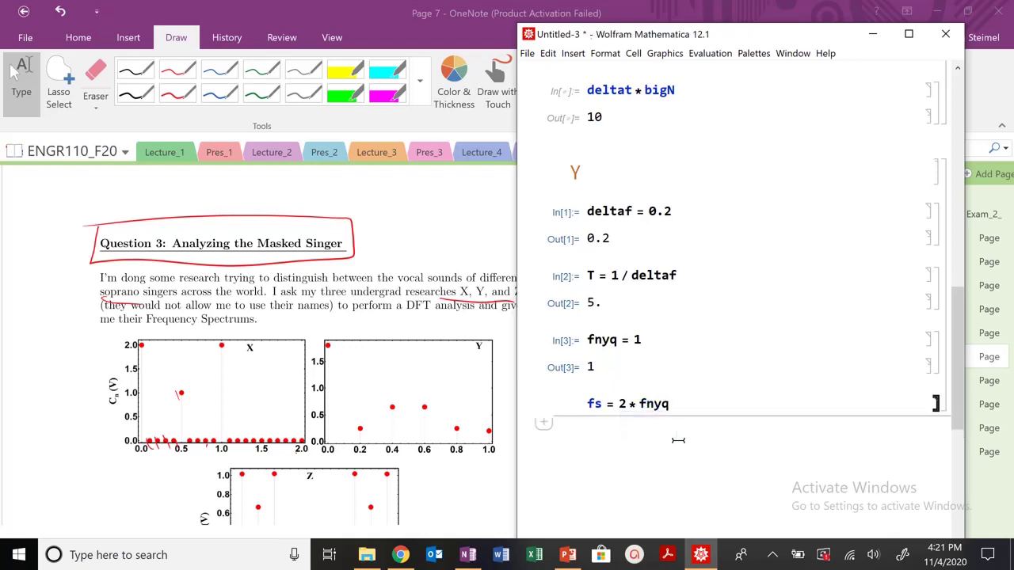
key("shift+Return")
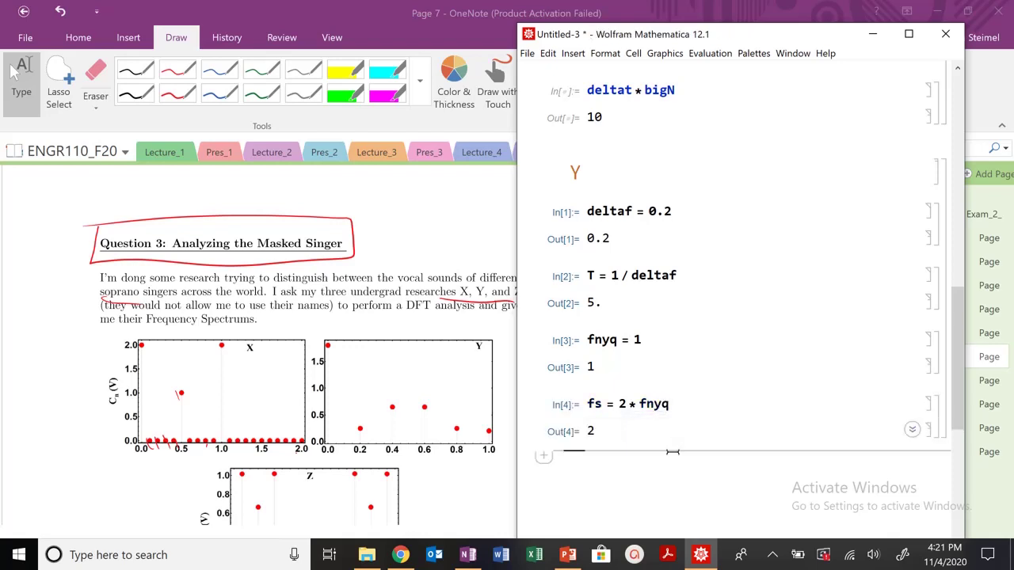
- Solve deltaf == fs/bigN for bigN (→ 10) and set bigN = 10
type("Solve[")
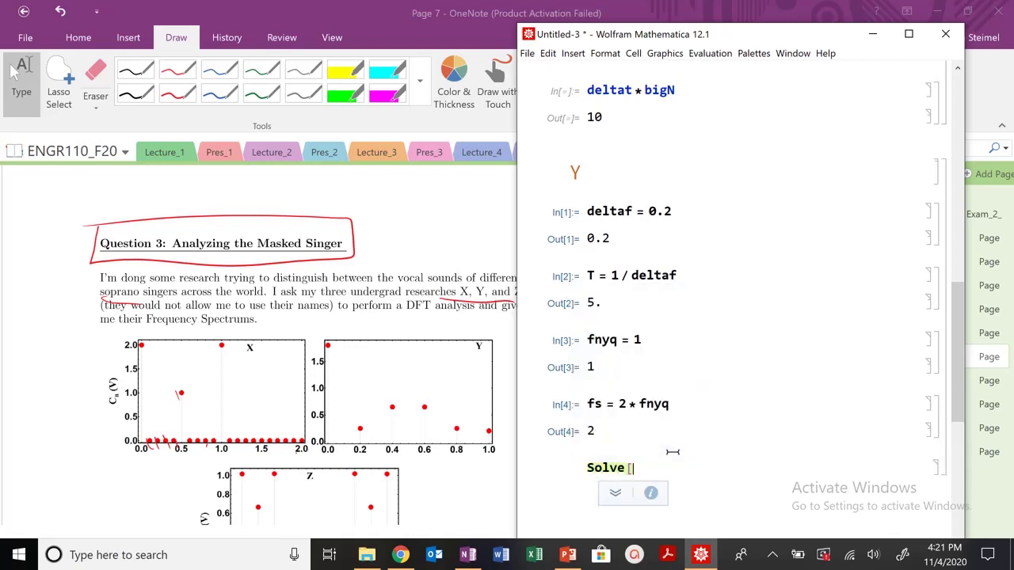
type("del")
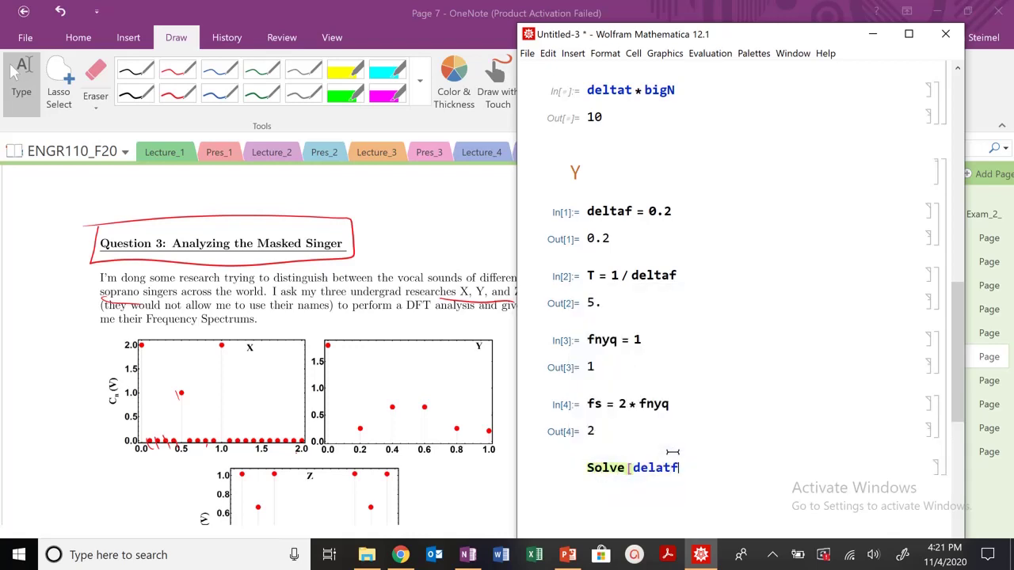
type("taf = fs")
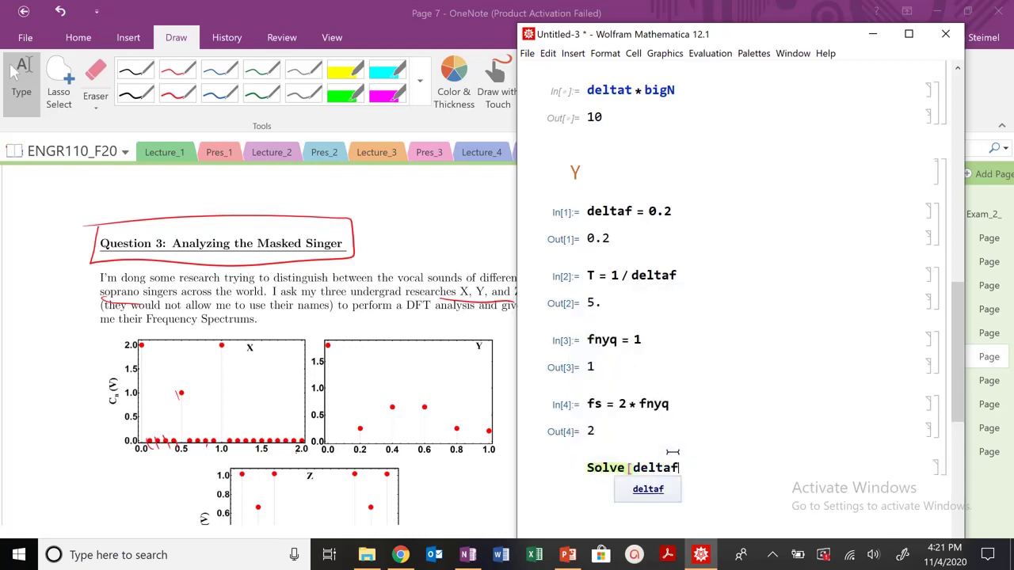
key("BackSpace")
key("BackSpace")
key("BackSpace")
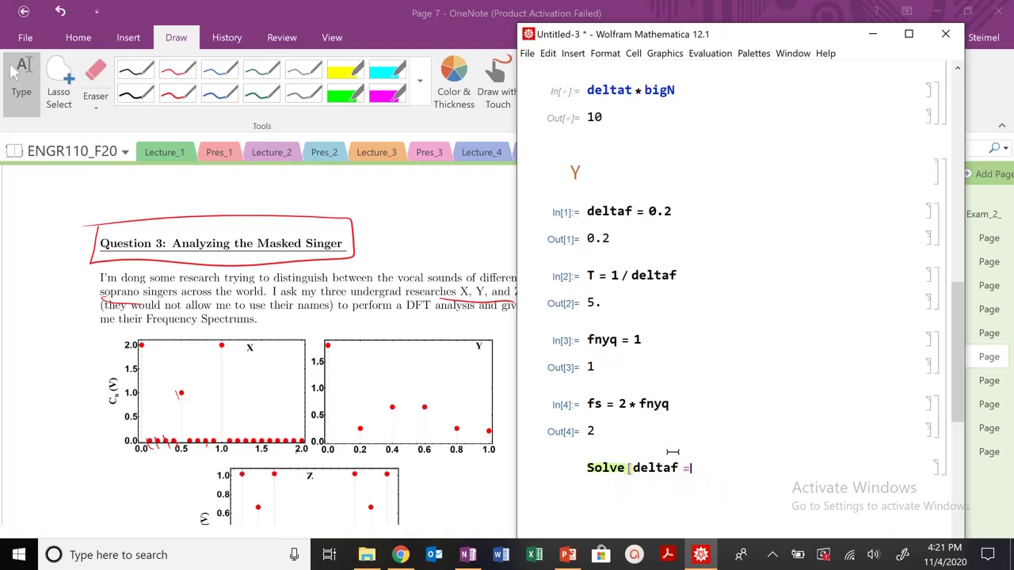
type("= fs / bigN, bigN]")
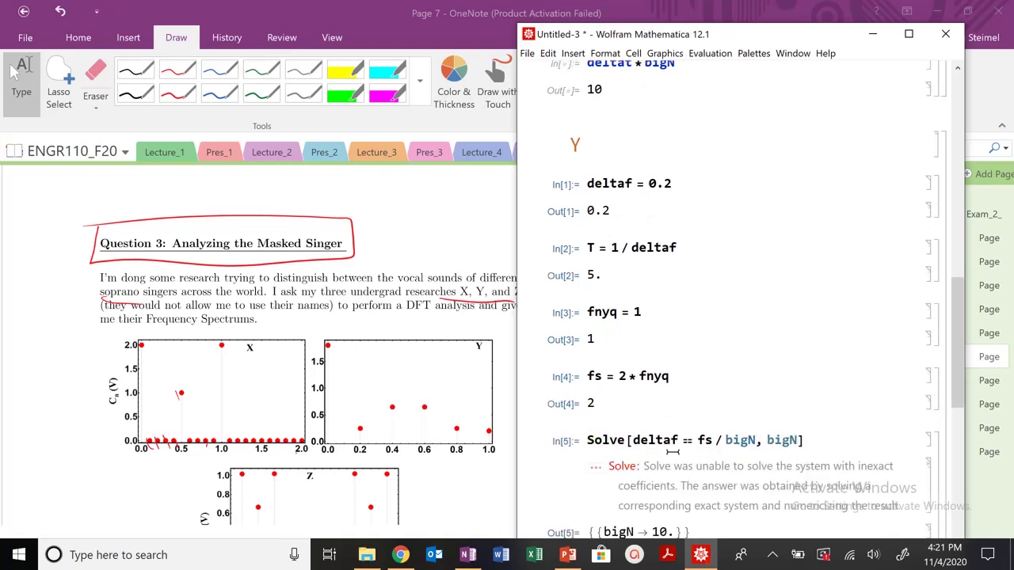
scroll(679, 450, "down", 3)
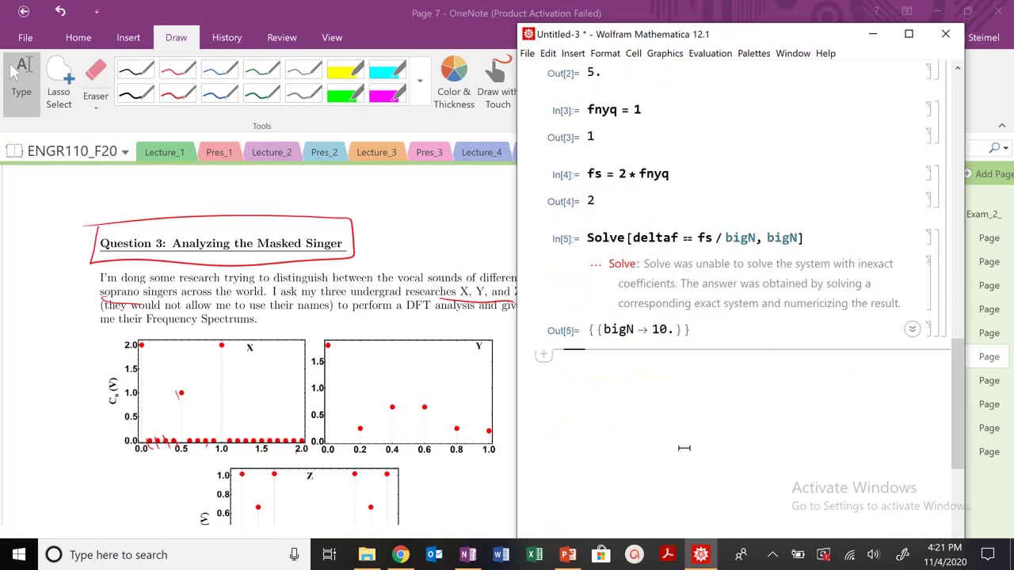
type("big")
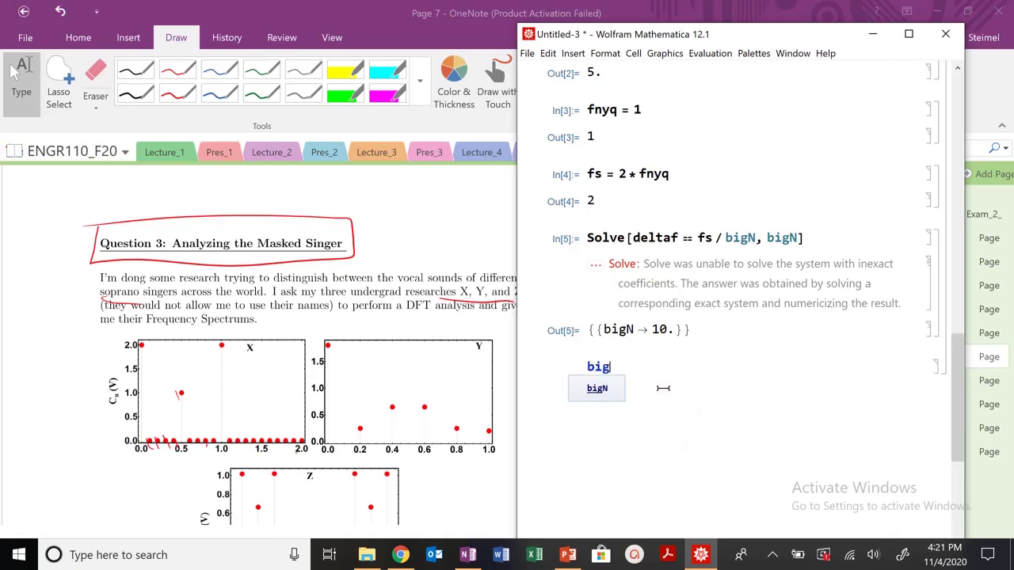
type("N = 10")
key("shift+Return")
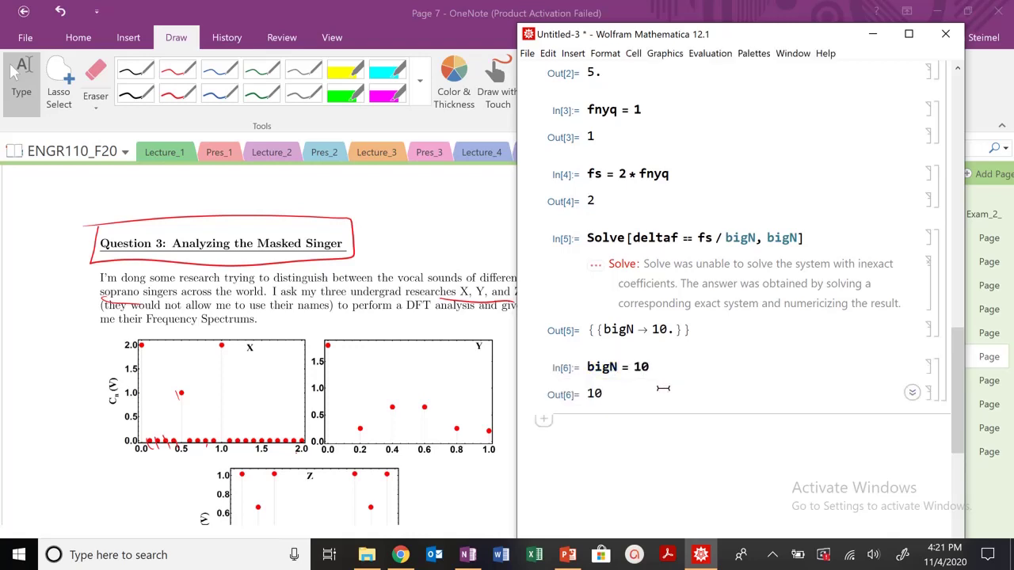
- Check that (bigN/2)*deltaf gives the Nyquist frequency 1
scroll(662, 391, "down", 3)
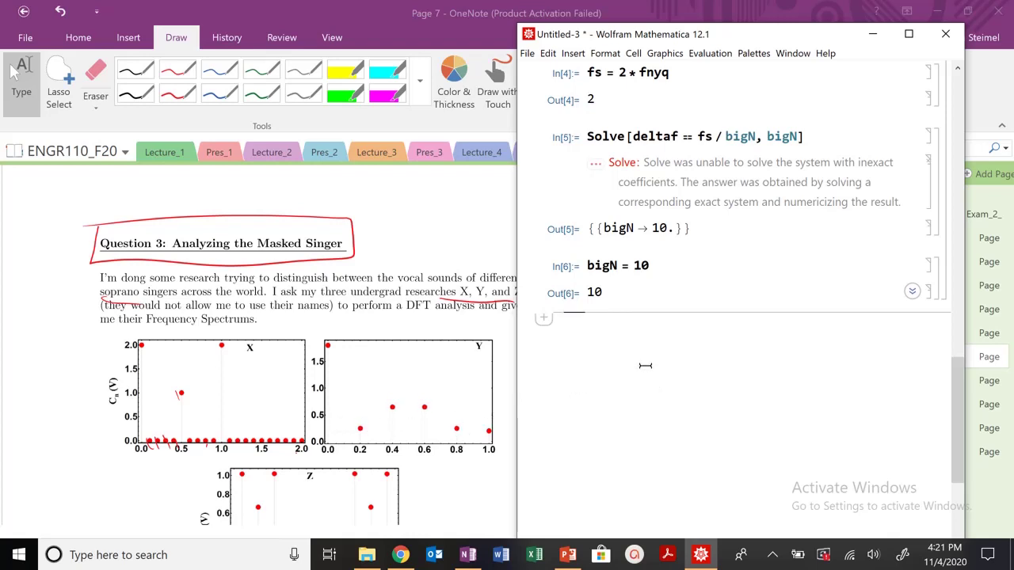
type("(bigN / 2) ")
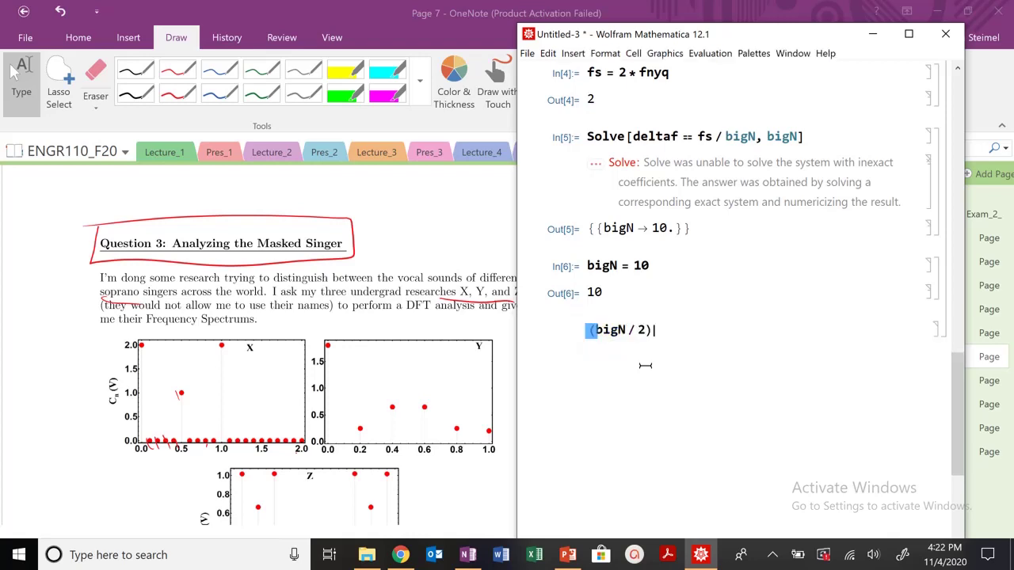
type("* deltaf")
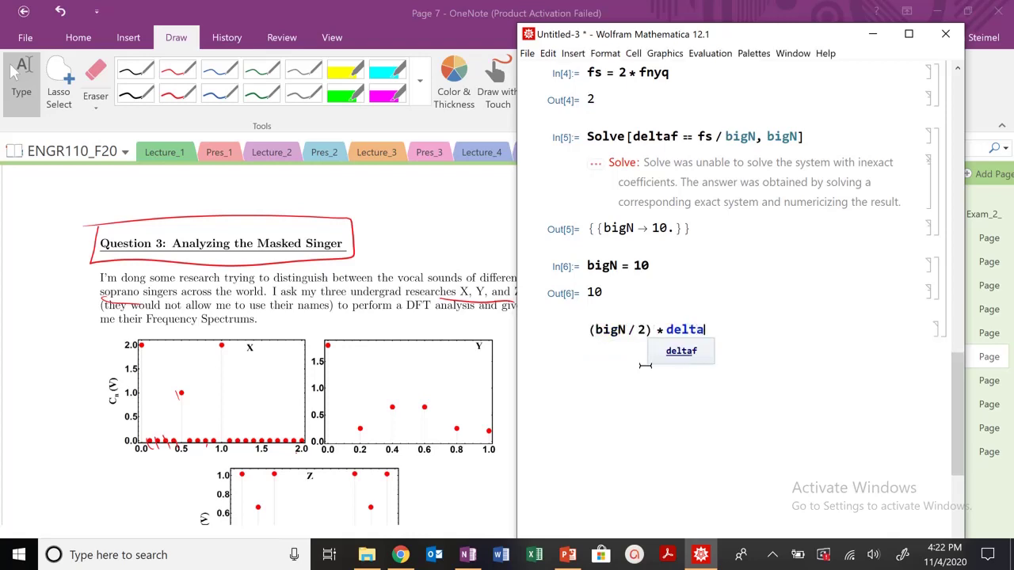
key("shift+Return")
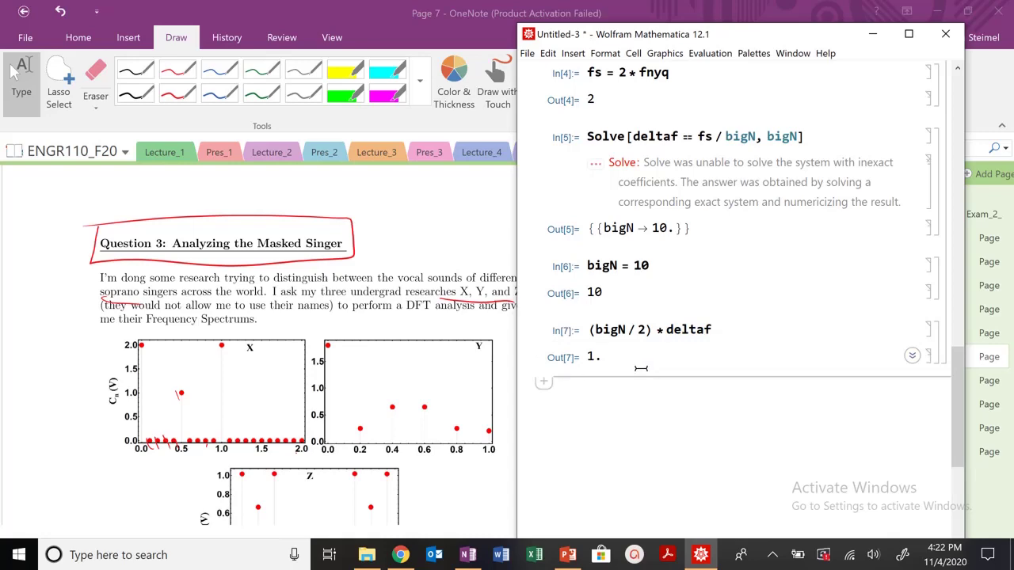
scroll(640, 368, "up", 5)
scroll(641, 369, "up", 5)
scroll(637, 372, "down", 10)
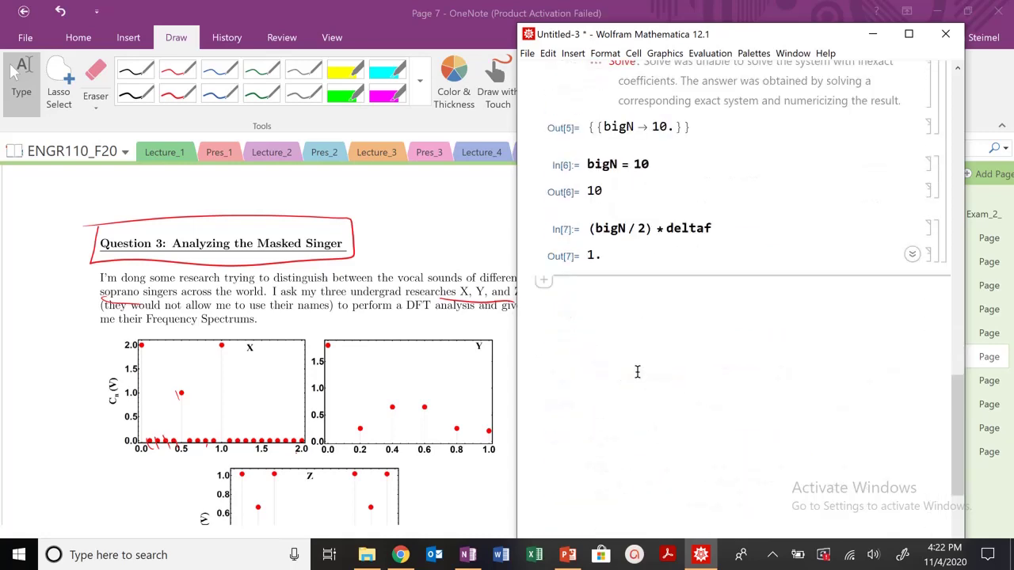
- Evaluate deltat = 1/fs for Y, giving 1/2
type("delta")
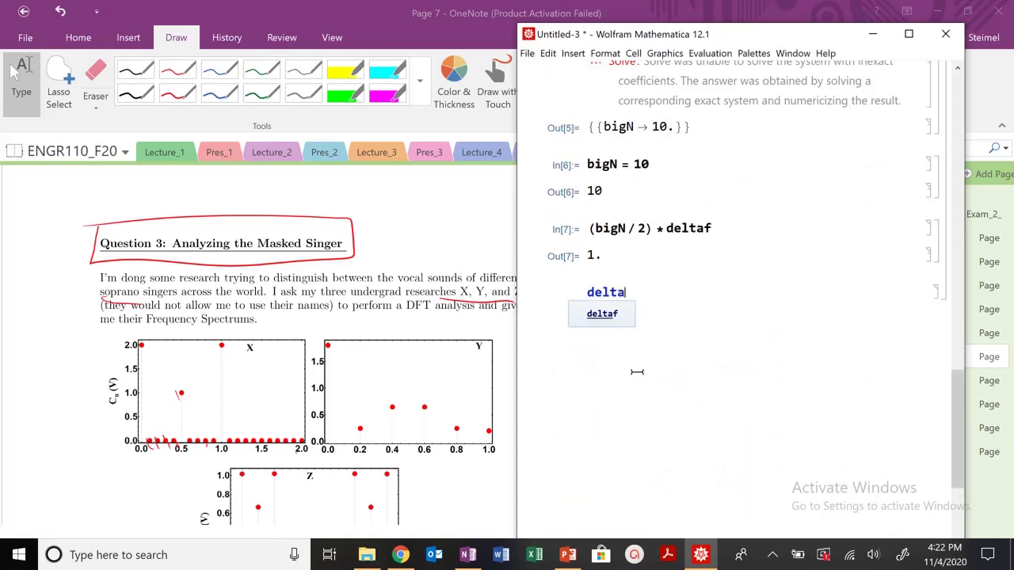
type("t = 1 / fs")
key("shift+Return")
scroll(637, 371, "up", 10)
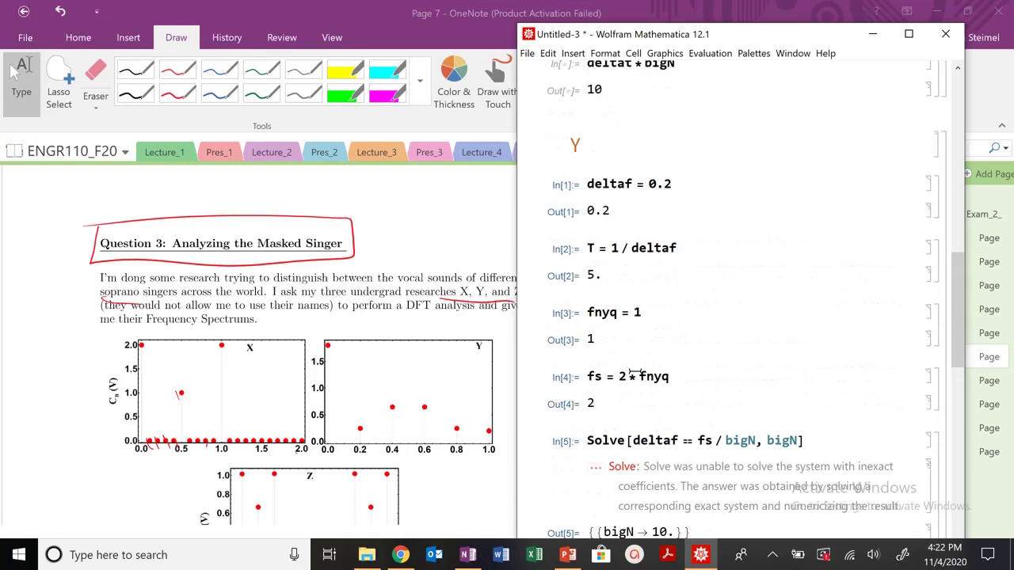
scroll(633, 374, "down", 8)
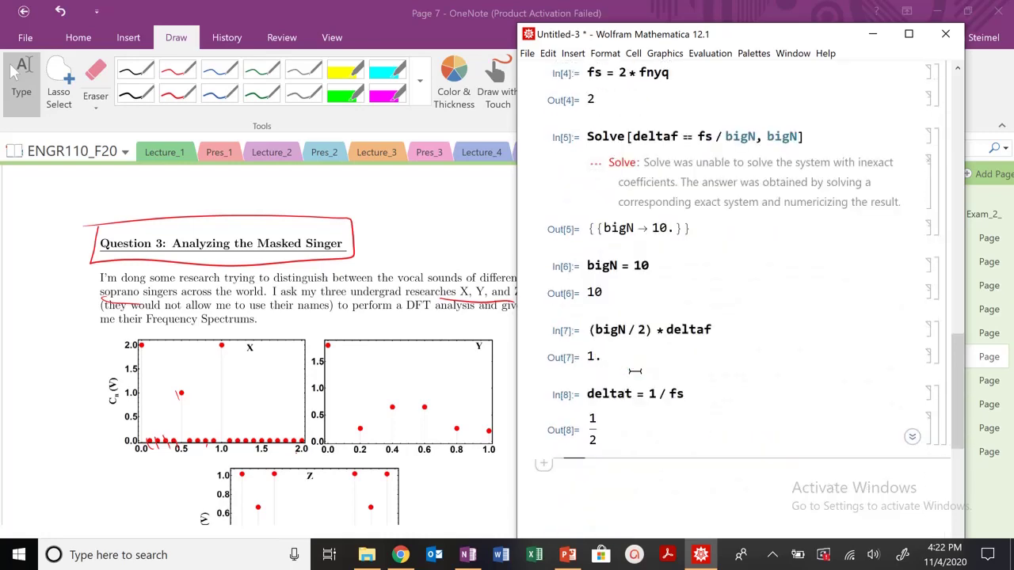
- Circle graph Z's 10 Hz point and write a Nyquist note beside 20 Hz in red
left_click(438, 325)
scroll(396, 325, "down", 4)
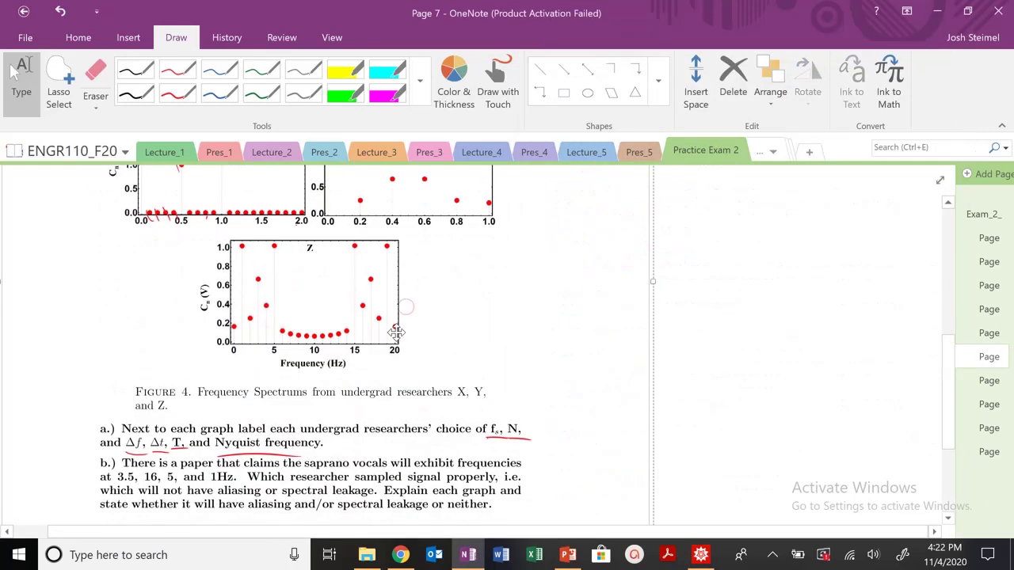
scroll(396, 333, "up", 5)
scroll(396, 333, "down", 4)
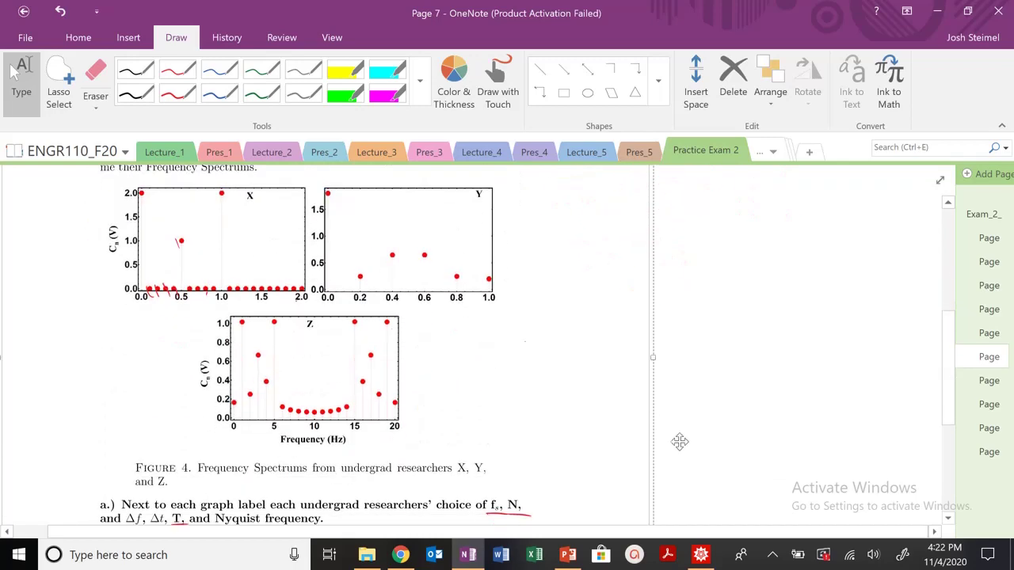
left_click(700, 554)
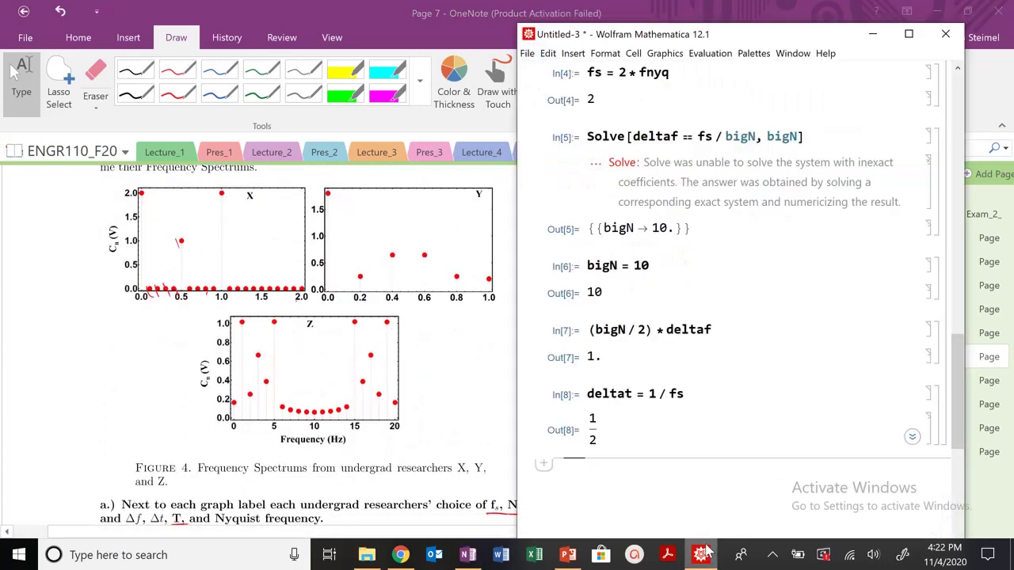
left_click(514, 325)
left_click(177, 93)
left_click_drag(315, 404, 311, 406)
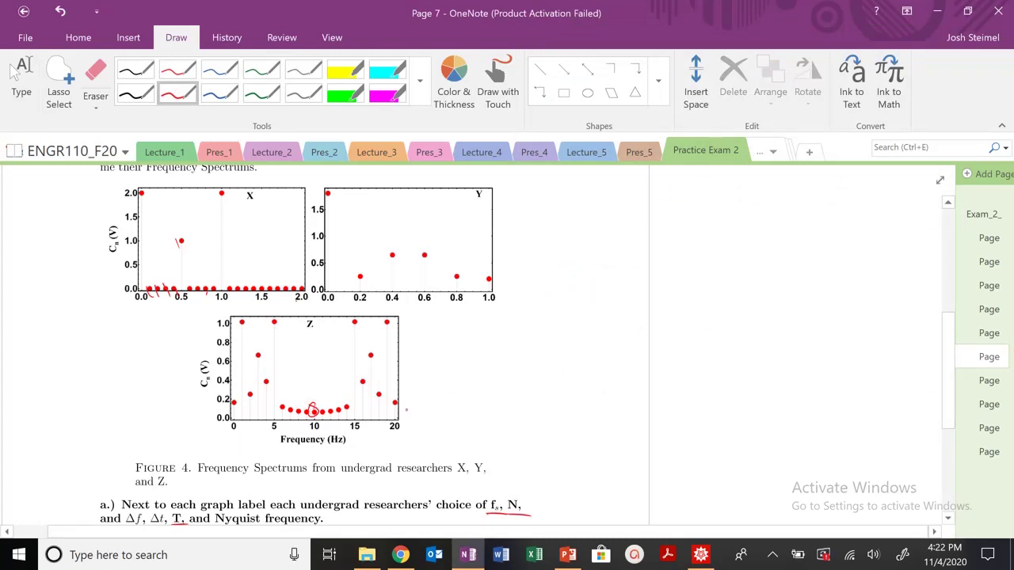
mouse_move(395, 388)
left_mouse_down()
mouse_move(394, 412)
mouse_move(424, 386)
mouse_move(450, 400)
mouse_move(474, 383)
left_mouse_up()
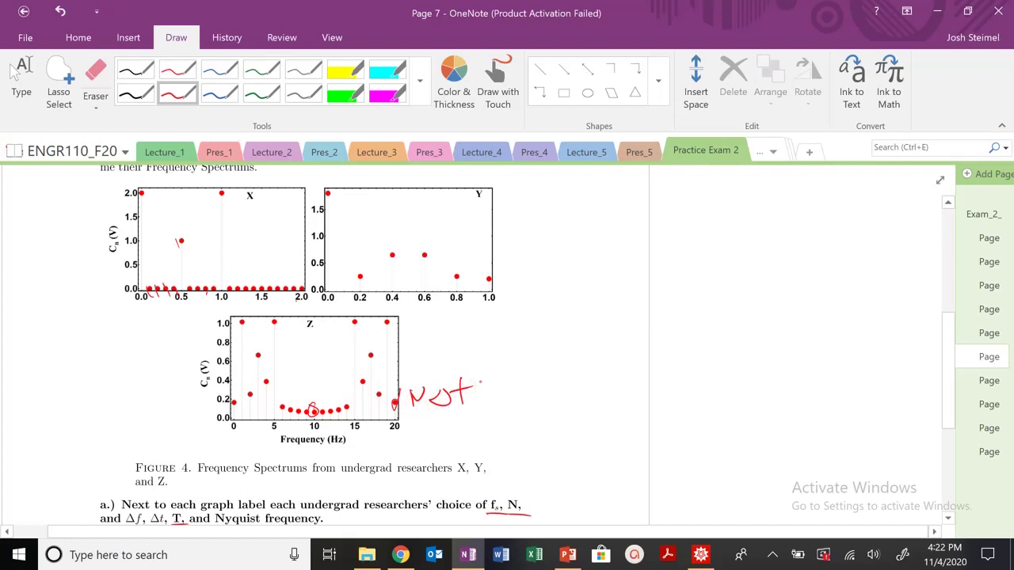
key("Escape")
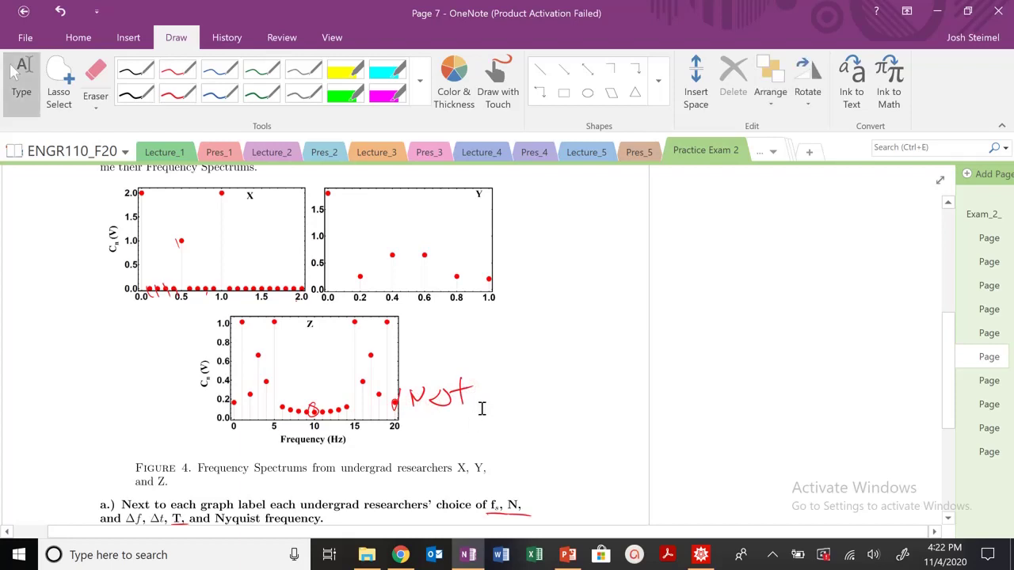
- Add red tick marks on graph Z's low-frequency points and peaks
left_click(177, 89)
mouse_move(236, 392)
left_mouse_down()
mouse_move(254, 394)
mouse_move(268, 375)
left_mouse_up()
left_click_drag(275, 330, 286, 329)
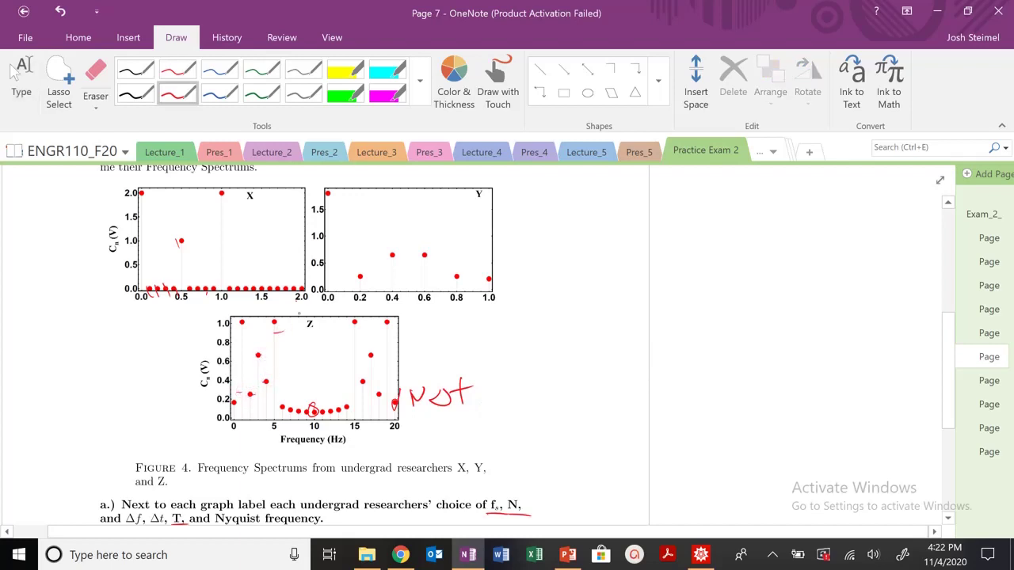
left_click(700, 554)
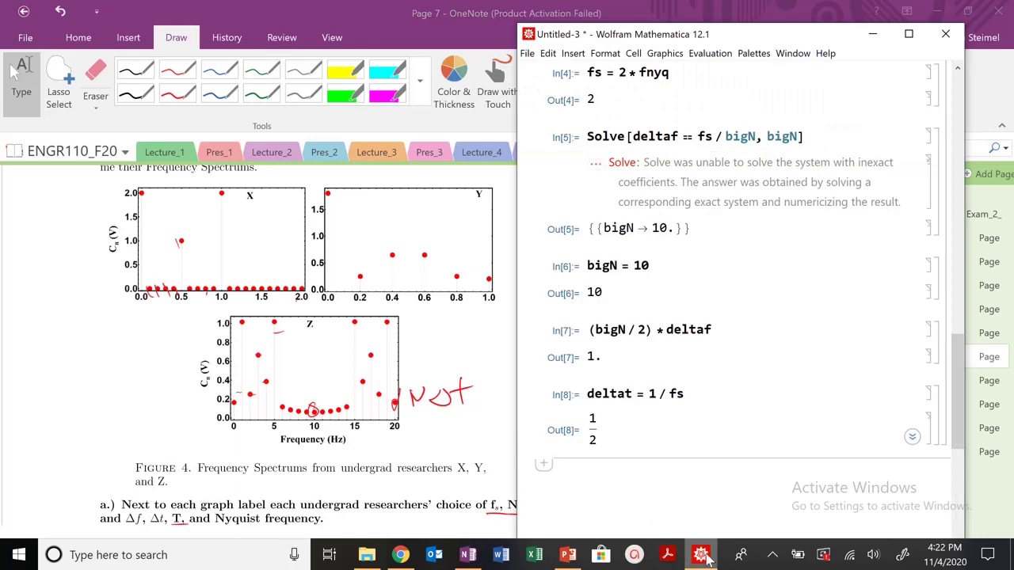
- Quit the local kernel and add a 'Z' heading cell
left_click(725, 53)
mouse_move(748, 376)
left_click(675, 377)
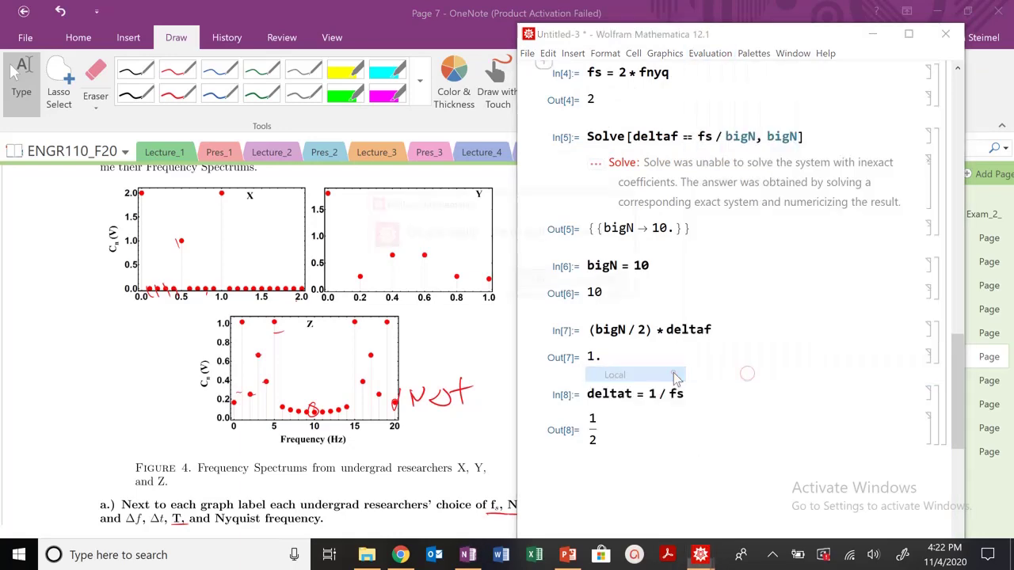
left_click(555, 281)
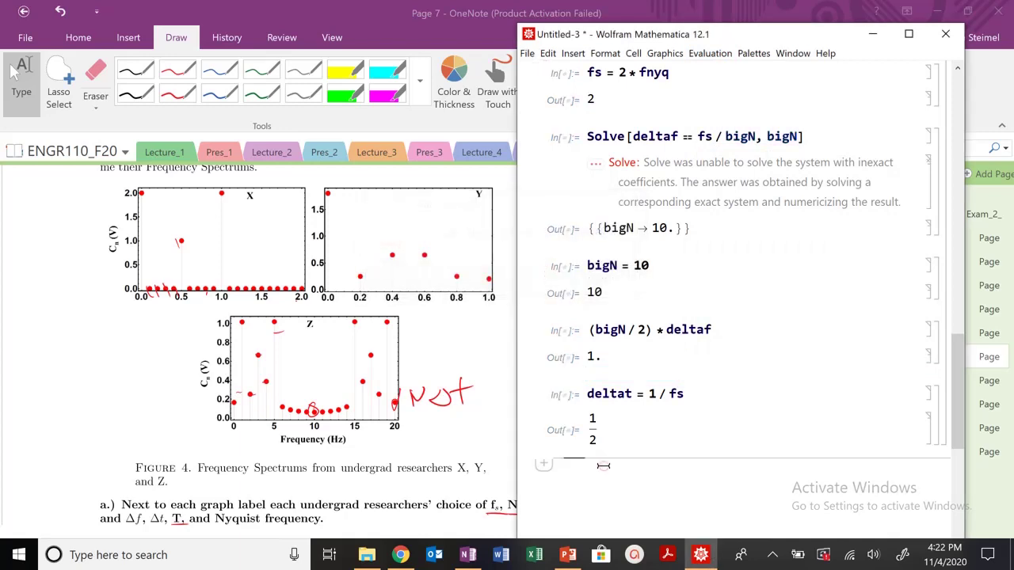
type("Z")
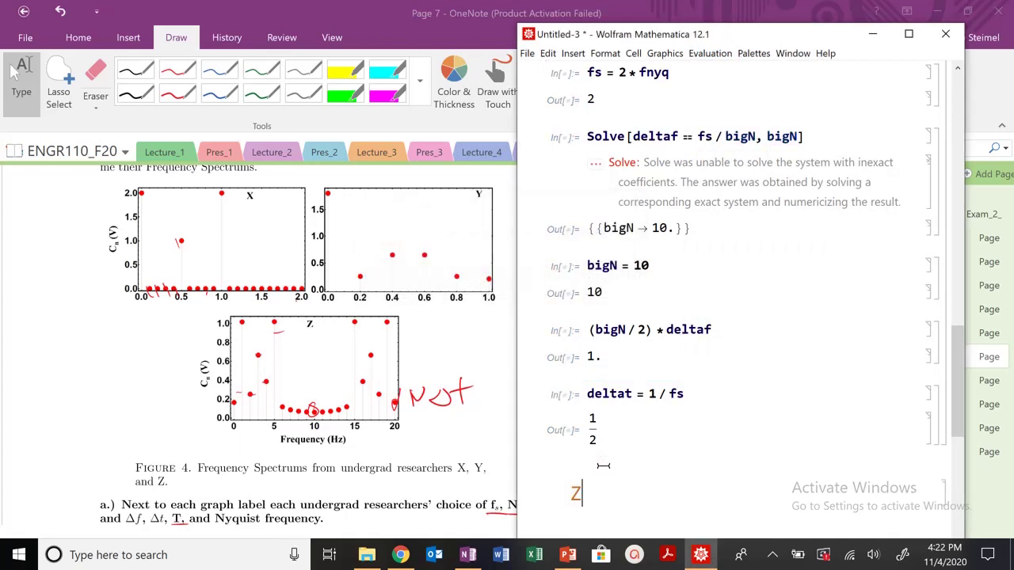
key("Down")
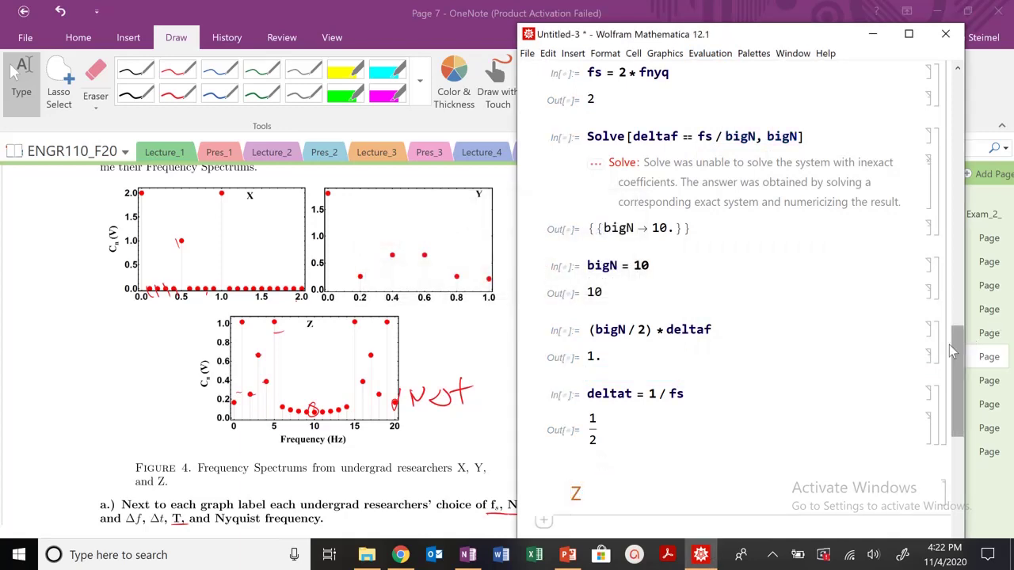
- Evaluate deltaf = 1 and T = 1 / deltaf for spectrum Z
scroll(949, 344, "down", 5)
type("delataf")
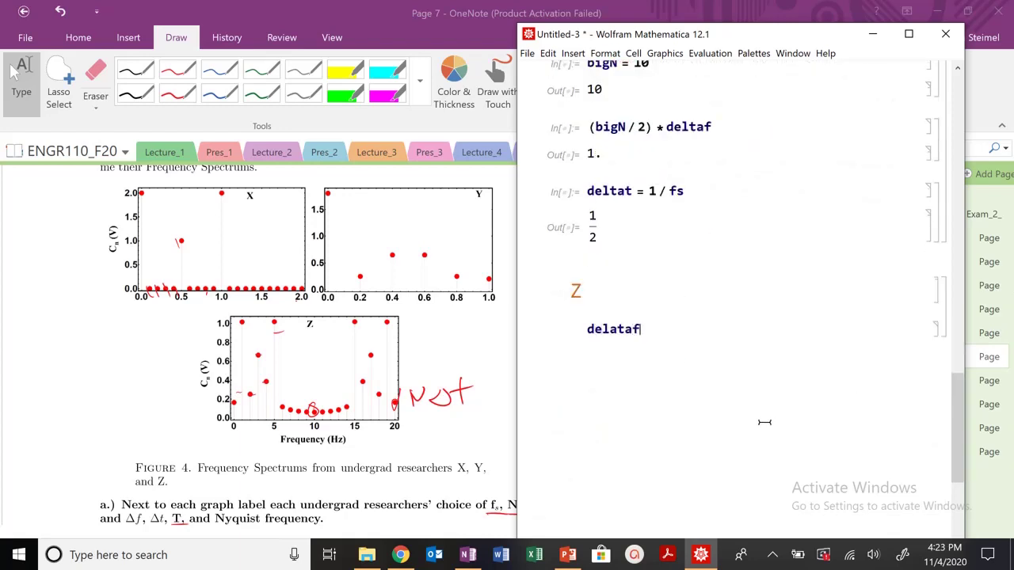
key("BackSpace")
key("BackSpace")
key("BackSpace")
key("BackSpace")
type("taf = 1")
key("shift+Return")
type("T = 1")
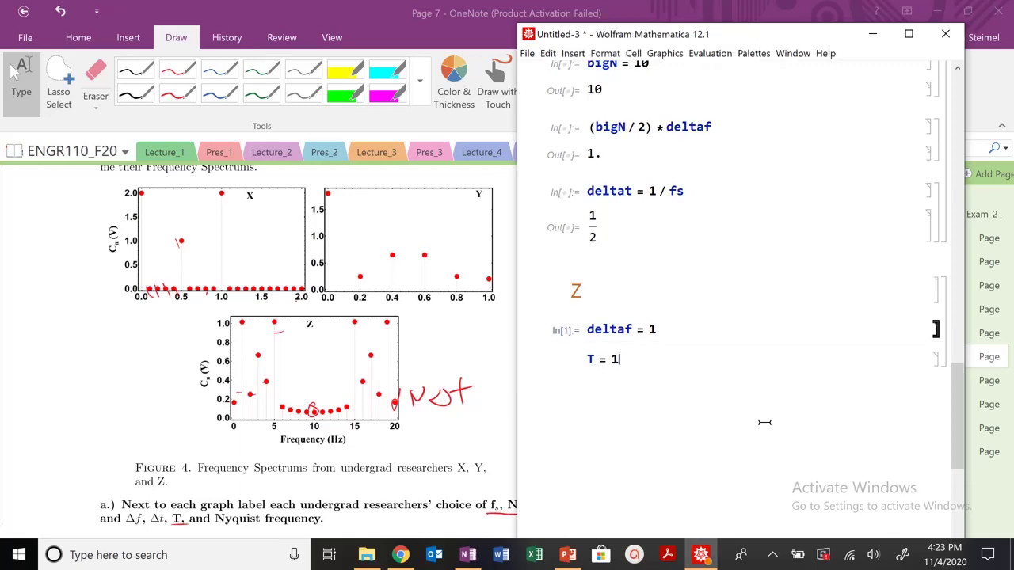
type(" / deltaf")
key("shift+Return")
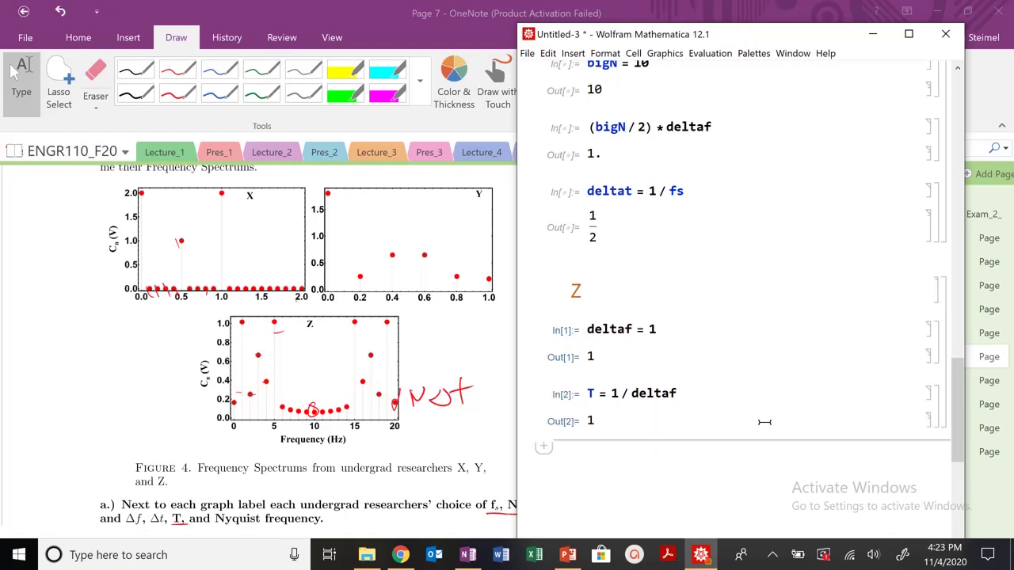
- Solve 20 == bigN*deltaf for bigN, then set bigN = 20
type("Solve[20==bigN")
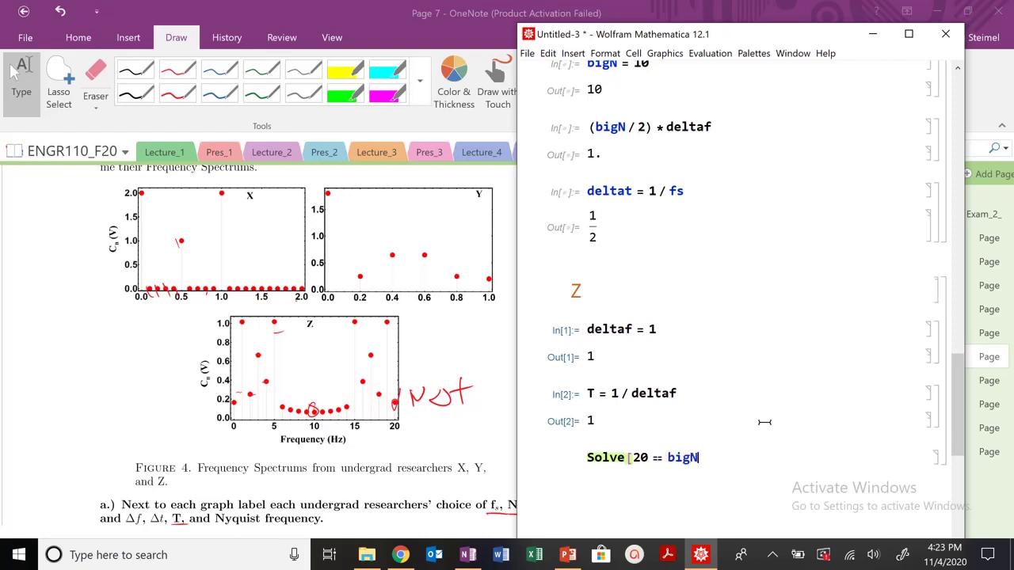
type("*delaf")
key("BackSpace")
key("BackSpace")
key("BackSpace")
type("ltaf, bigN]")
key("shift+Return")
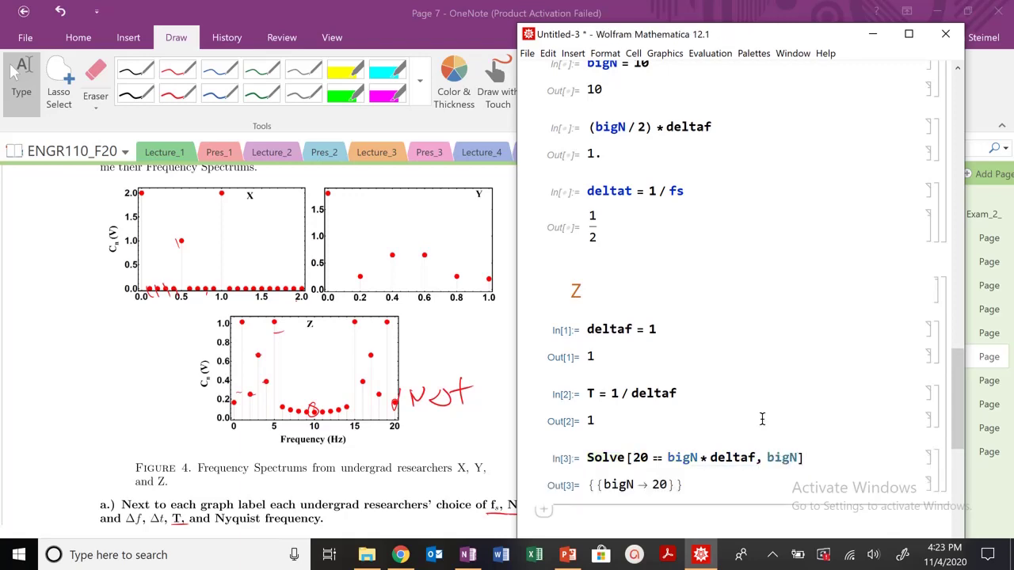
type("bigN=2-")
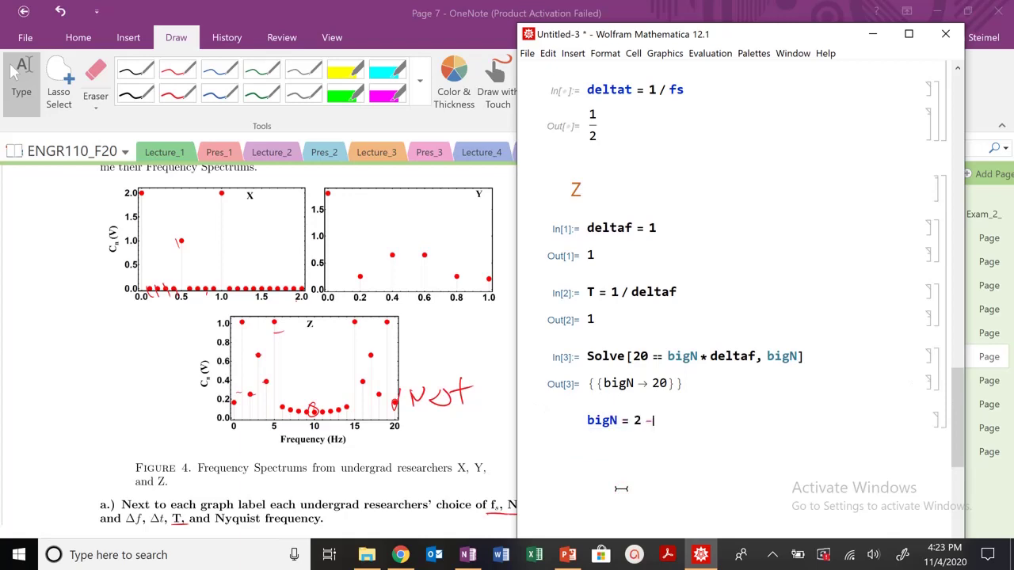
key("BackSpace")
type("0")
key("shift+Return")
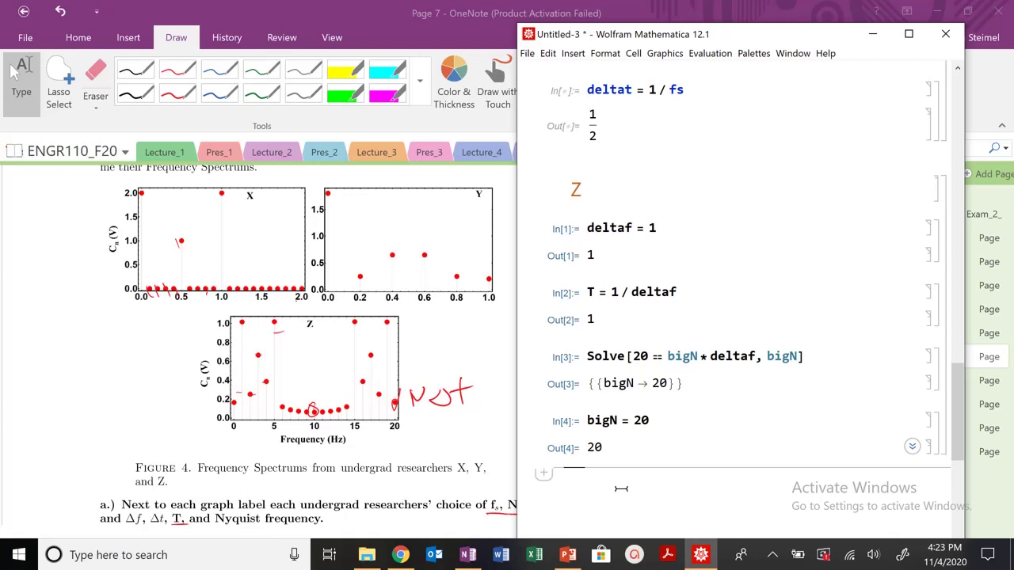
- Evaluate fnyq = 10, fs = 2 * fnyq (20) and deltat = 1 / fs (1/20)
type("fnyq = 10;")
key("BackSpace")
key("shift+Return")
type("fs")
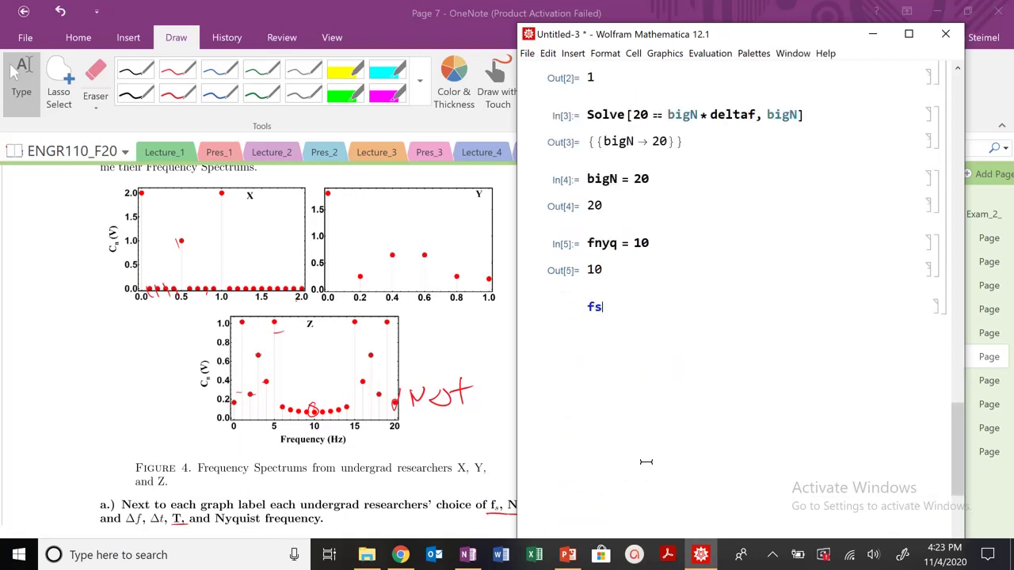
type(" = 2 * fnyq")
key("shift+Return")
type("deltat")
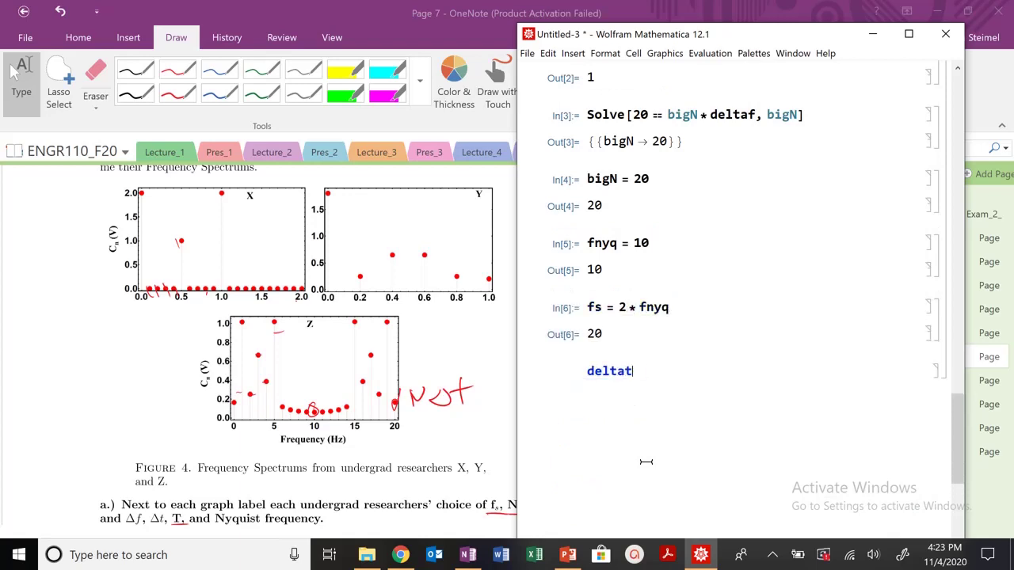
key("BackSpace")
key("BackSpace")
type("at = 1 / fs")
key("shift+Return")
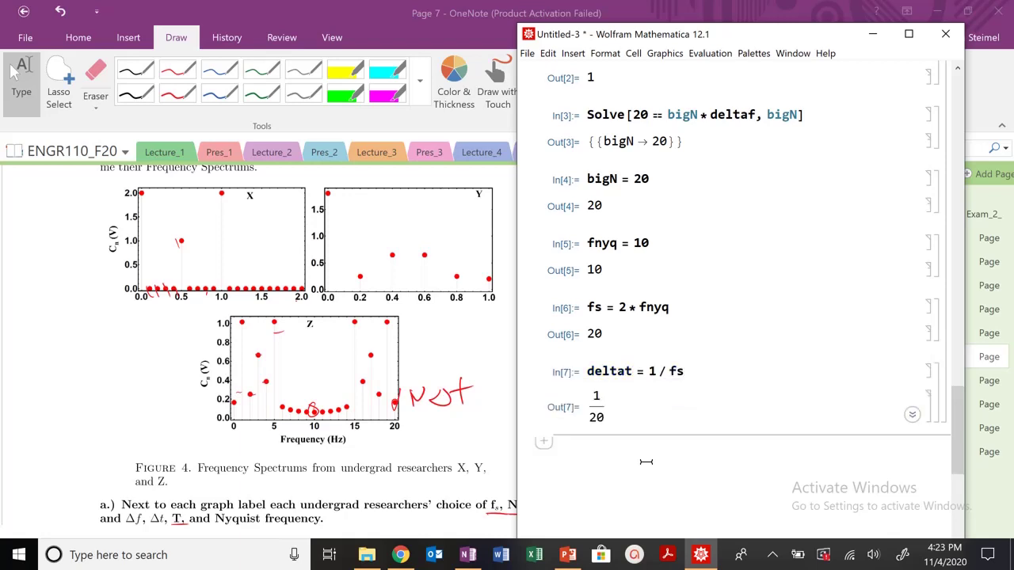
- Insert a cell after T that evaluates bigN*deltat to check the total time
scroll(661, 451, "up", 3)
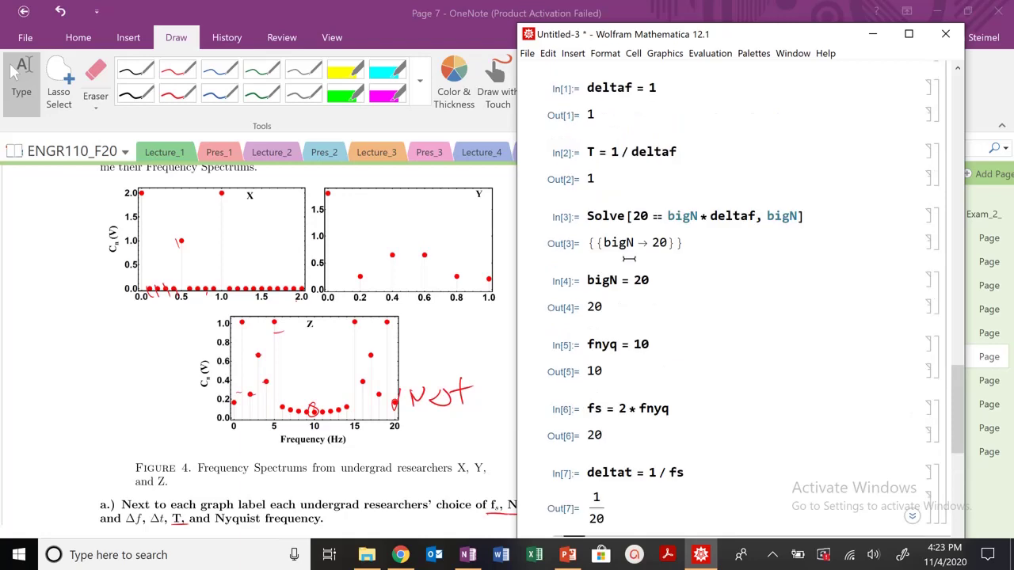
left_click(584, 199)
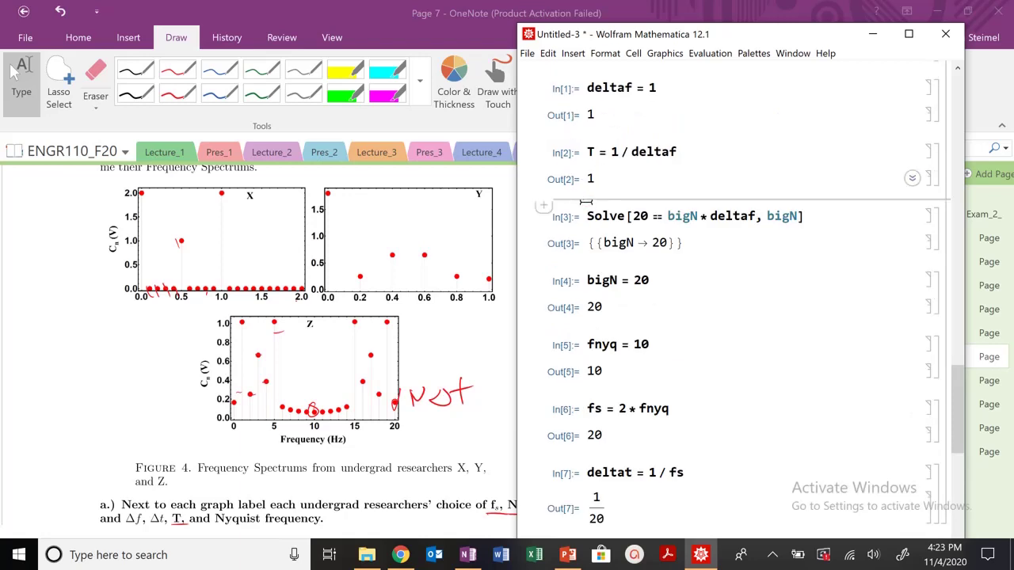
type("bigN*delta")
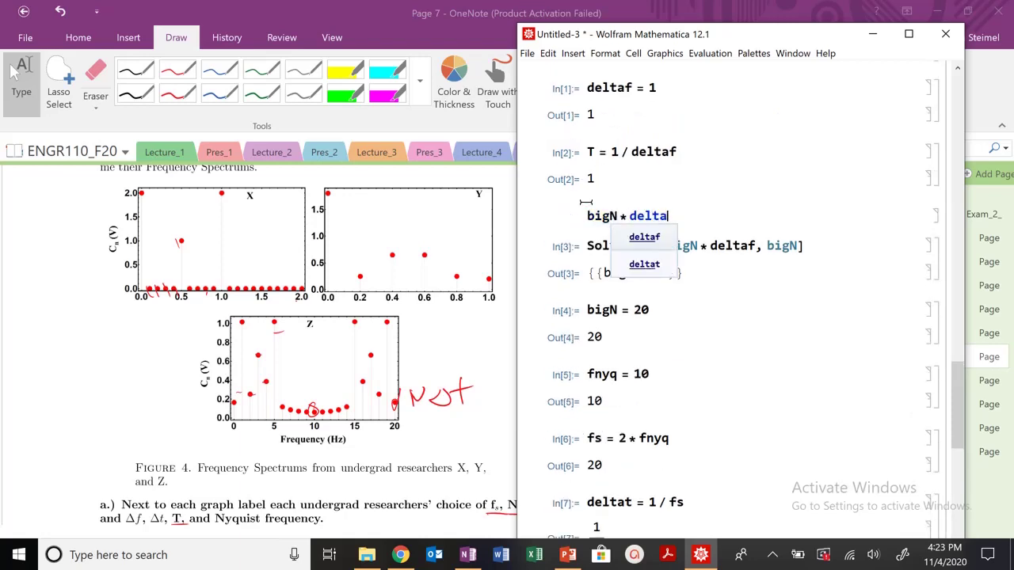
type("t")
key("shift+Return")
- Below the deltat result, evaluate (bigN / 2) deltaf, giving 10
scroll(601, 401, "down", 3)
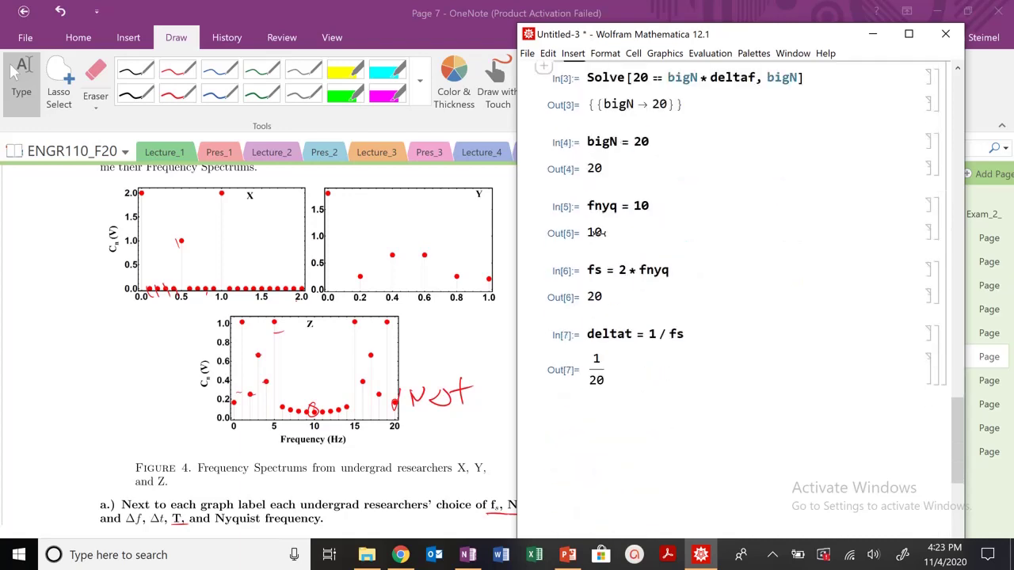
left_click(601, 401)
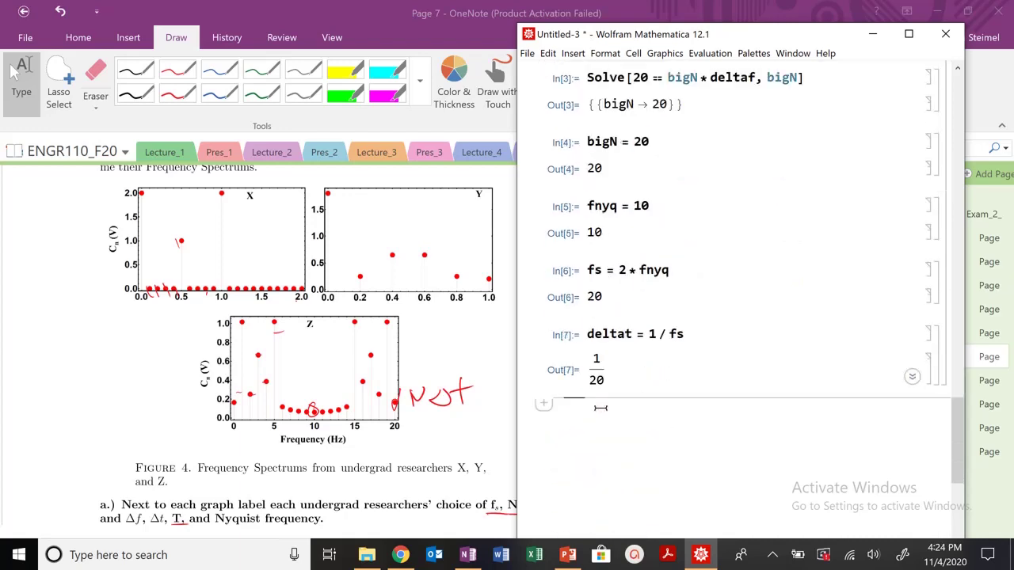
type("(bigN / 2)")
type(" delatf")
key("BackSpace")
key("BackSpace")
key("BackSpace")
type("taf")
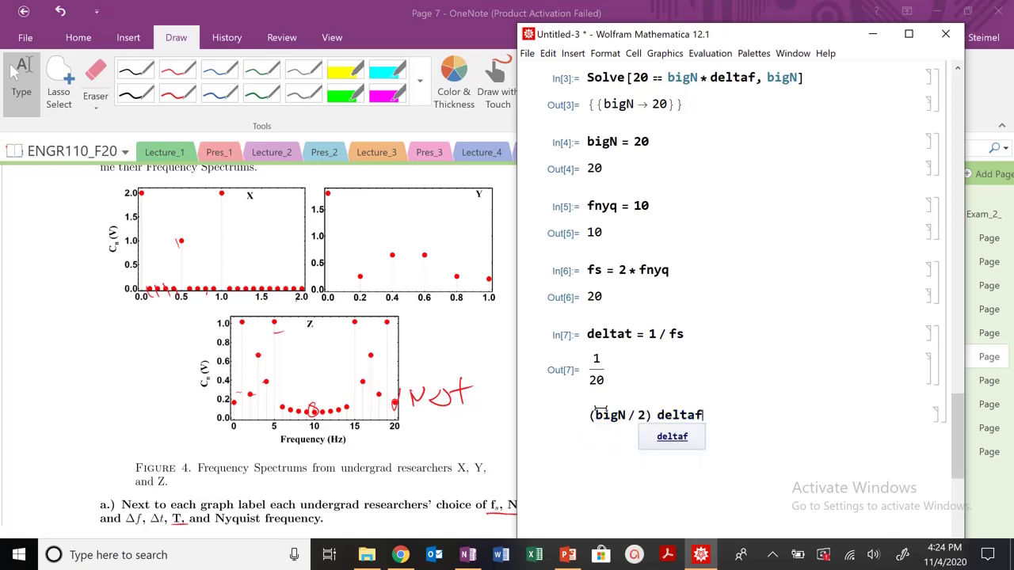
key("shift+Return")
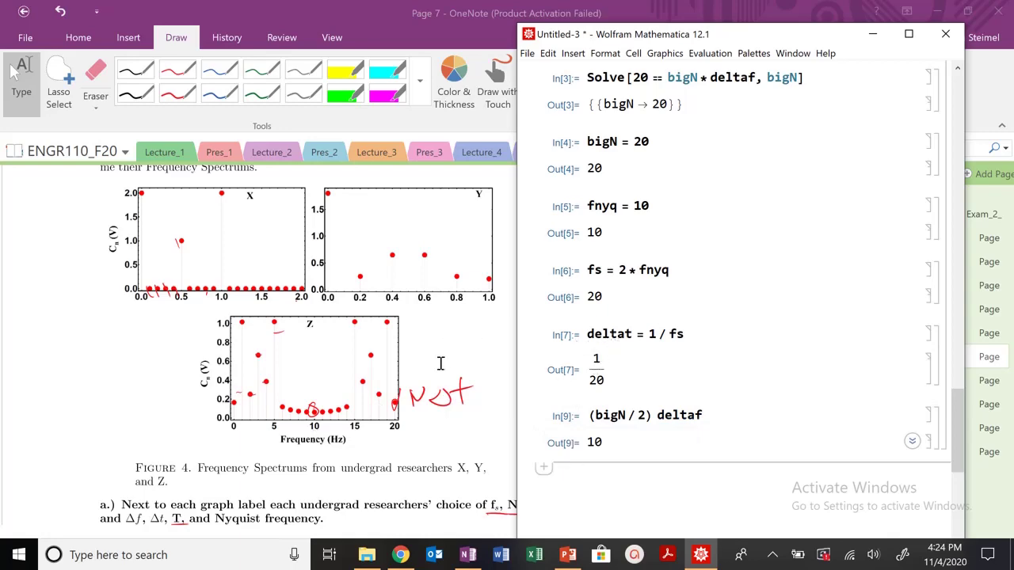
- In OneNote, underline part b's frequencies 3.5, 16, 5 and 1Hz in red ink
left_click(464, 361)
scroll(464, 362, "down", 3)
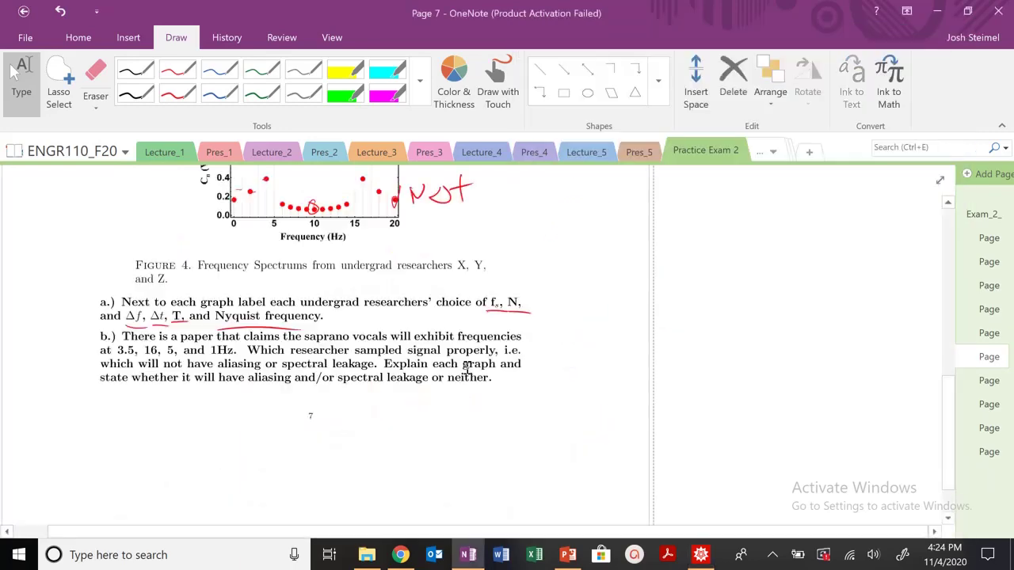
scroll(403, 351, "up", 3)
scroll(403, 352, "down", 2)
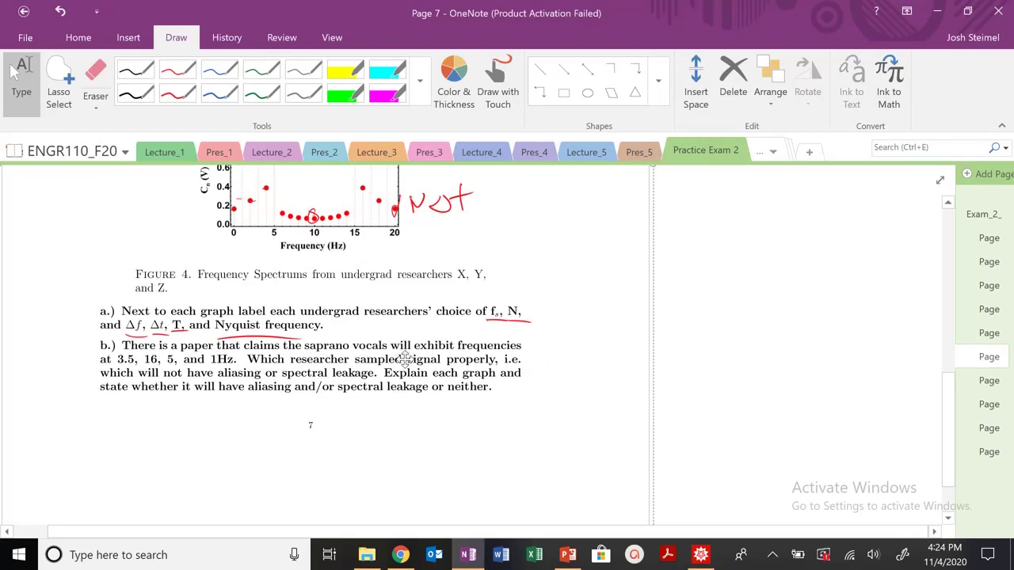
left_click(178, 87)
left_click_drag(116, 363, 210, 367)
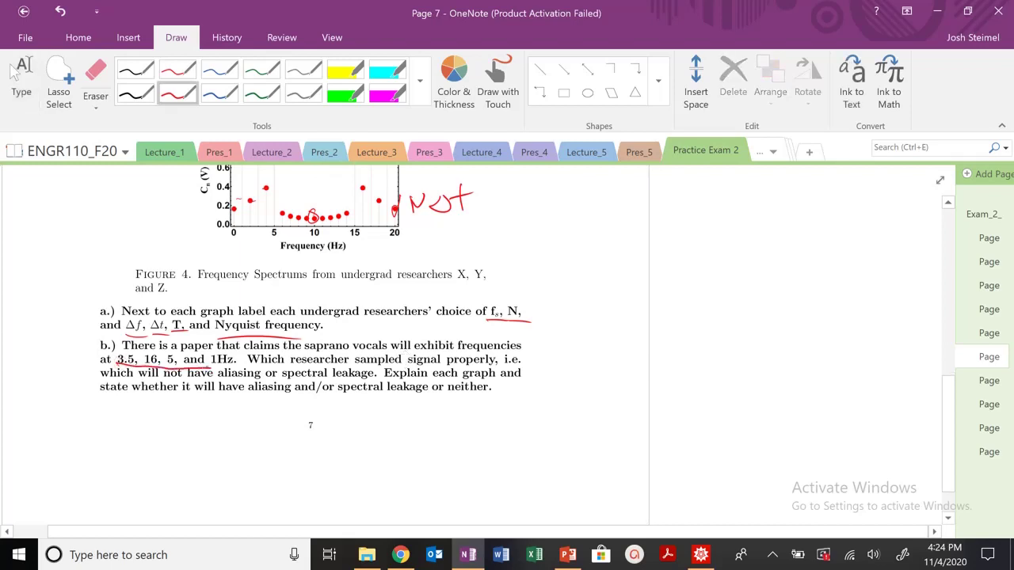
left_click(22, 80)
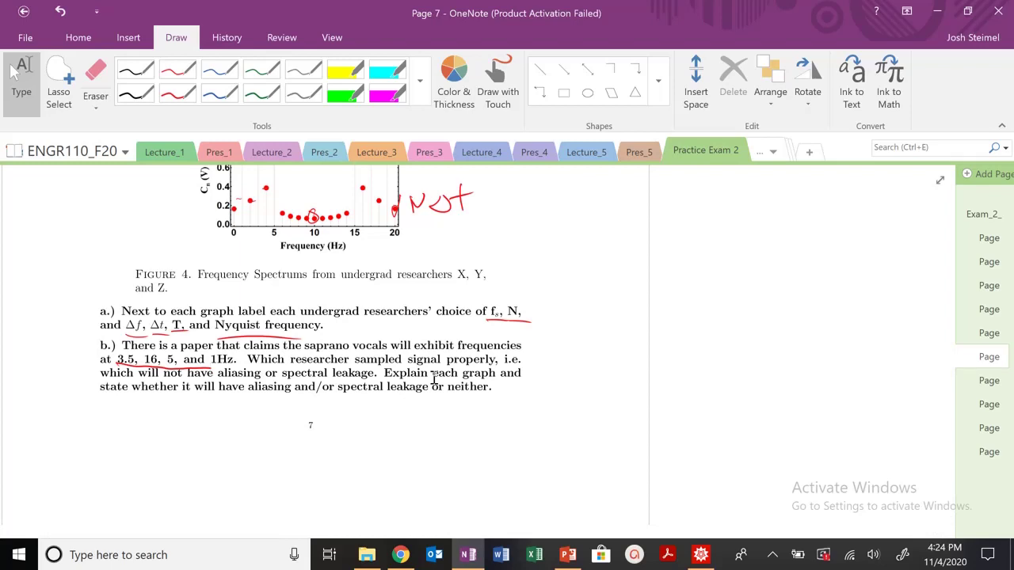
- Handwrite 'fs > 32' and 'Δf = 0.5' below part b, then return to Mathematica
mouse_move(490, 399)
left_mouse_down()
mouse_move(478, 440)
mouse_move(488, 414)
left_mouse_up()
mouse_move(508, 413)
left_mouse_down()
mouse_move(501, 441)
mouse_move(524, 442)
left_mouse_up()
mouse_move(568, 403)
left_mouse_down()
mouse_move(581, 428)
mouse_move(569, 441)
left_mouse_up()
mouse_move(599, 407)
left_mouse_down()
mouse_move(613, 406)
mouse_move(637, 431)
left_mouse_up()
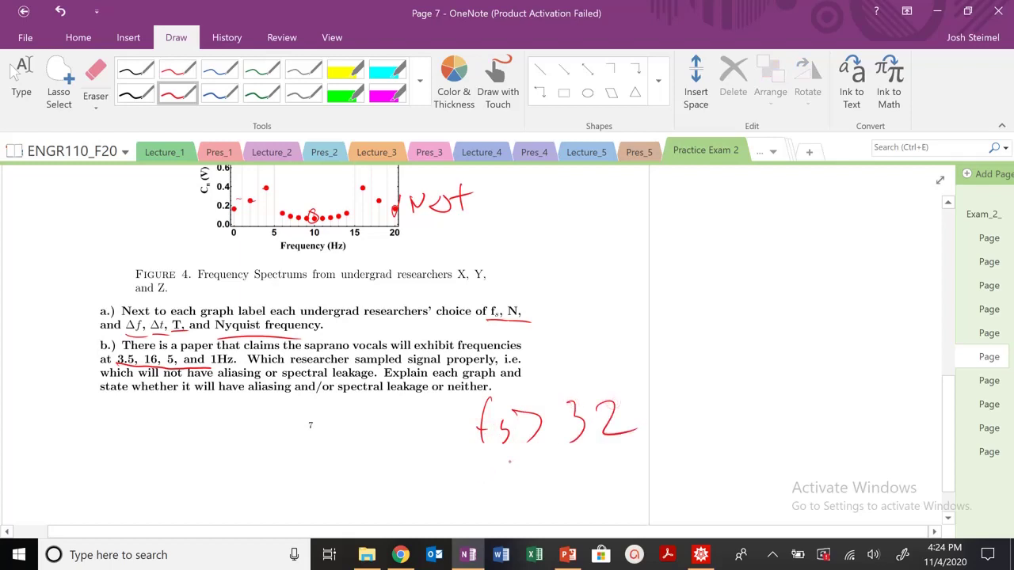
mouse_move(511, 461)
left_mouse_down()
mouse_move(489, 479)
mouse_move(529, 475)
mouse_move(507, 463)
mouse_move(539, 483)
mouse_move(554, 468)
mouse_move(573, 474)
mouse_move(595, 451)
mouse_move(639, 474)
mouse_move(654, 453)
left_mouse_up()
left_click(622, 467)
left_click(17, 75)
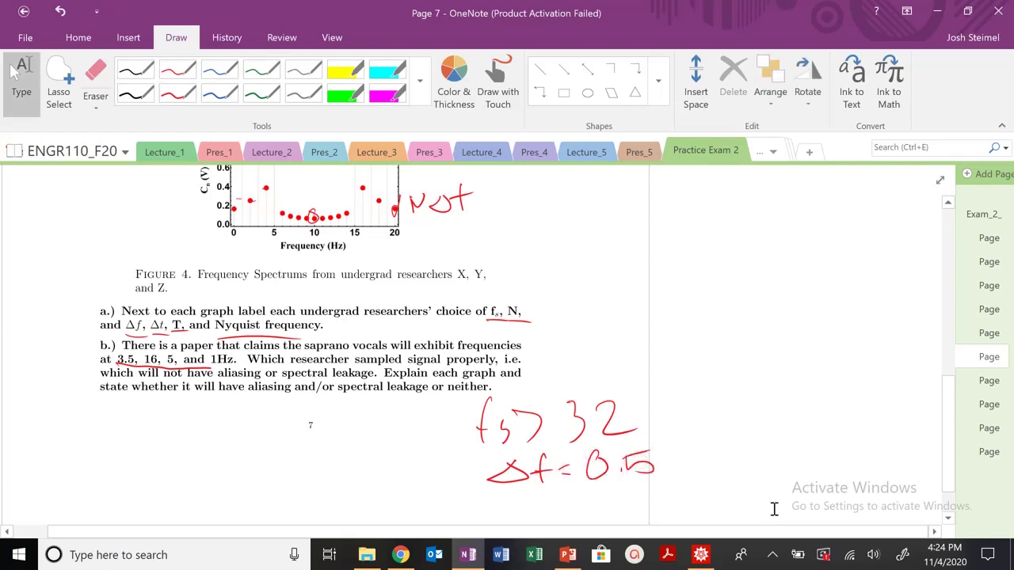
left_click(701, 554)
- Review the X, Y and Z calculations in the notebook, then switch back to OneNote
scroll(685, 377, "up", 5)
scroll(685, 378, "up", 6)
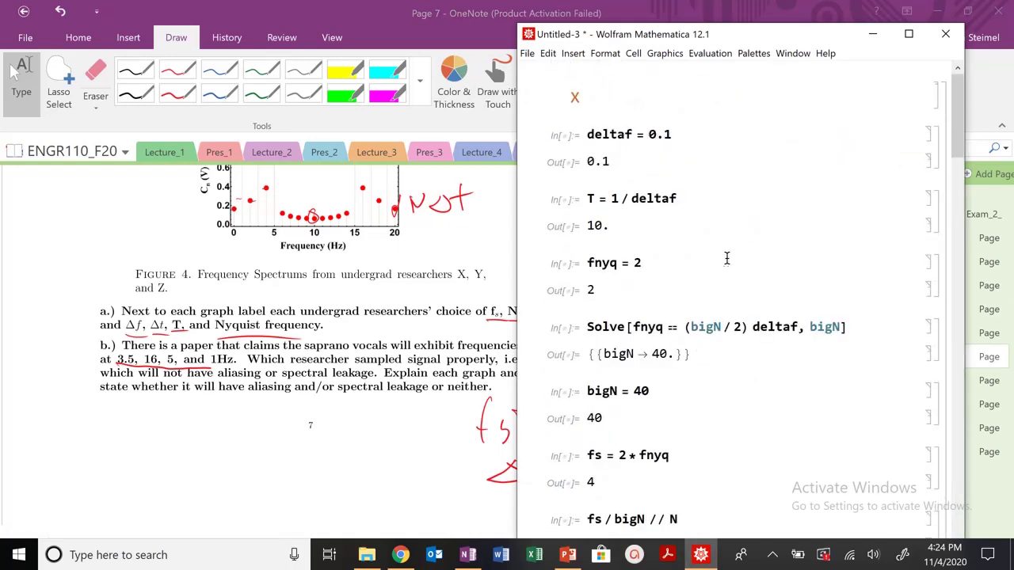
scroll(726, 261, "down", 2)
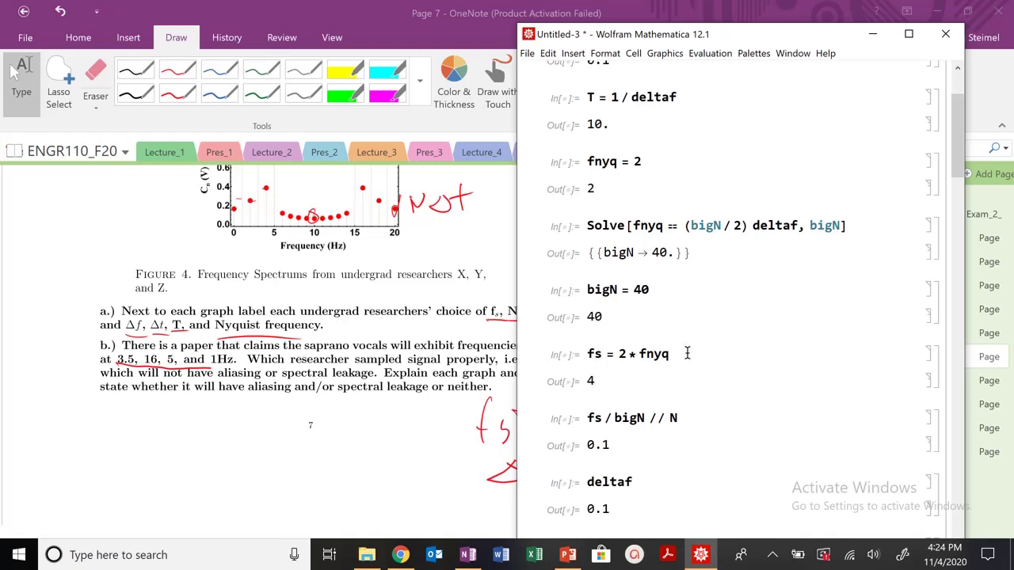
scroll(687, 353, "down", 2)
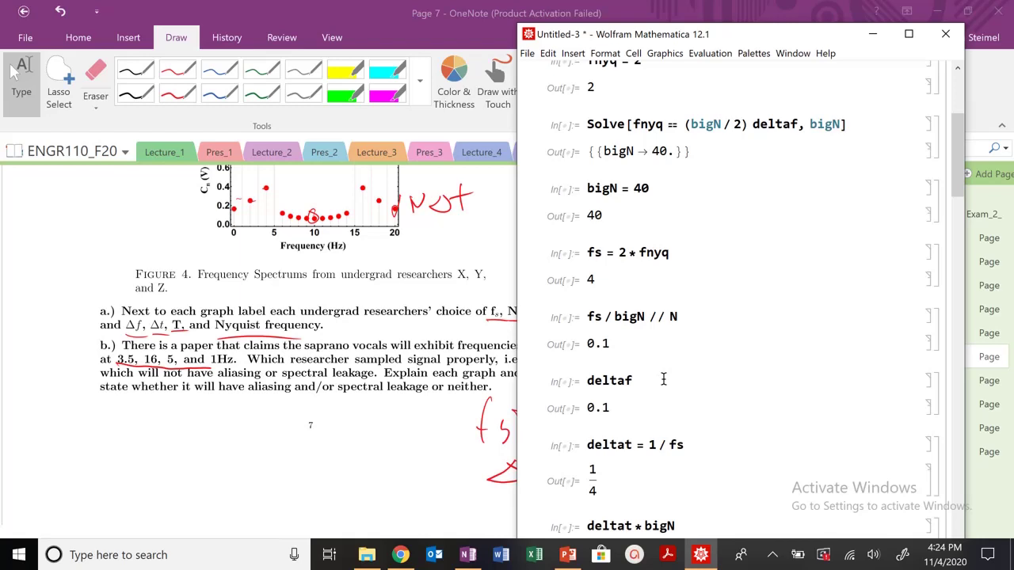
scroll(664, 380, "down", 8)
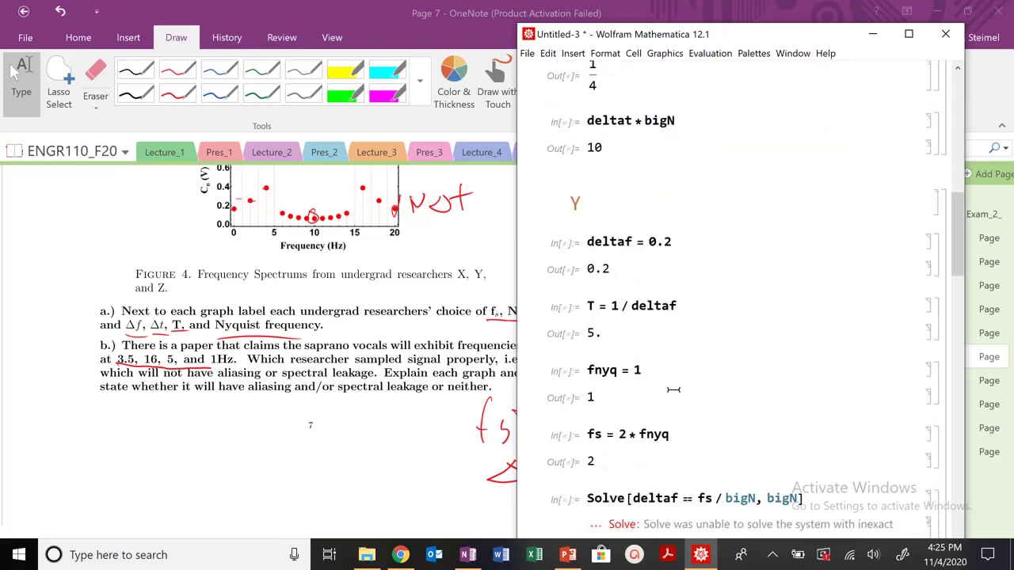
scroll(673, 390, "down", 2)
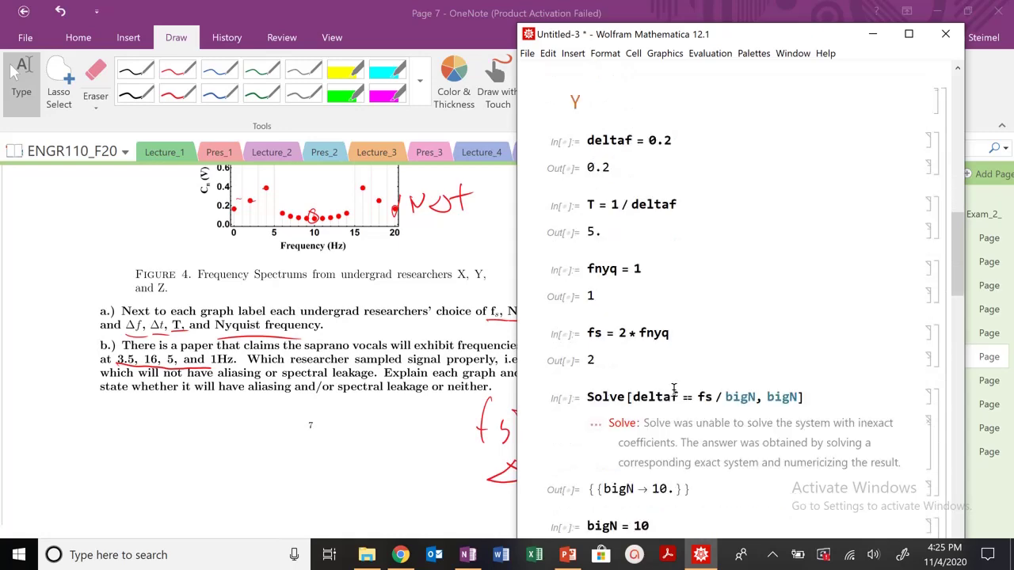
scroll(674, 388, "down", 4)
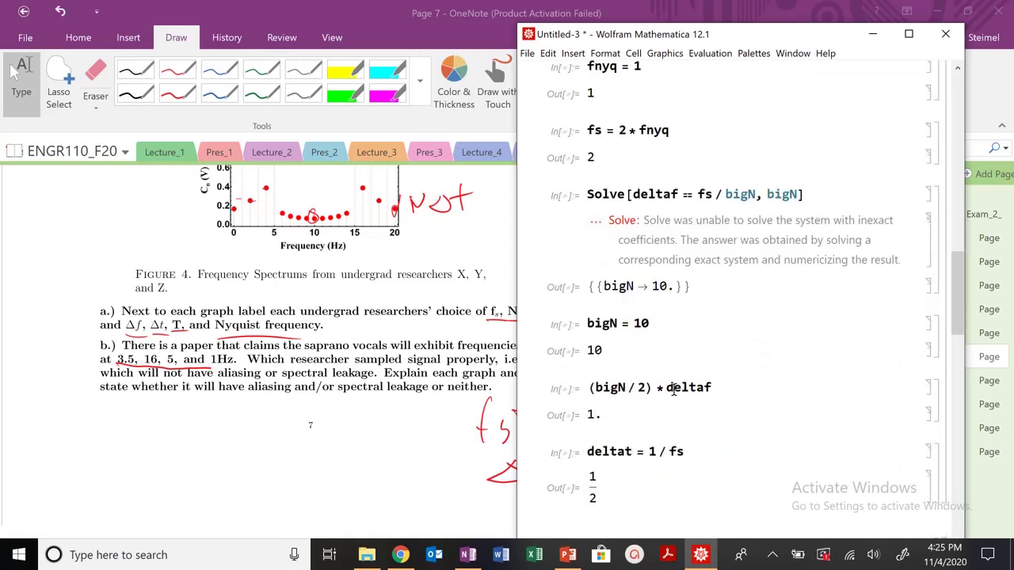
scroll(674, 390, "down", 2)
scroll(658, 357, "up", 3)
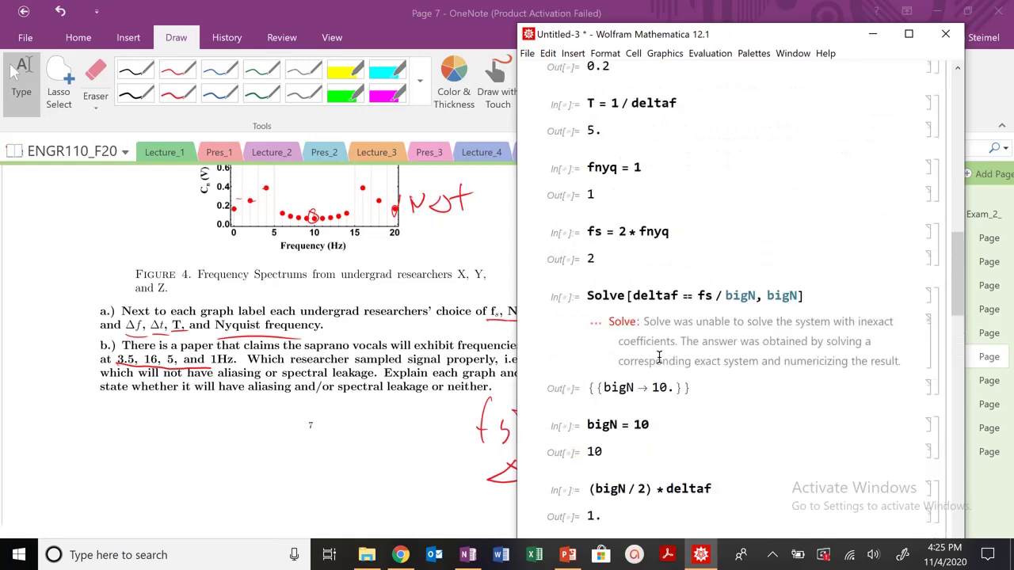
scroll(658, 357, "up", 3)
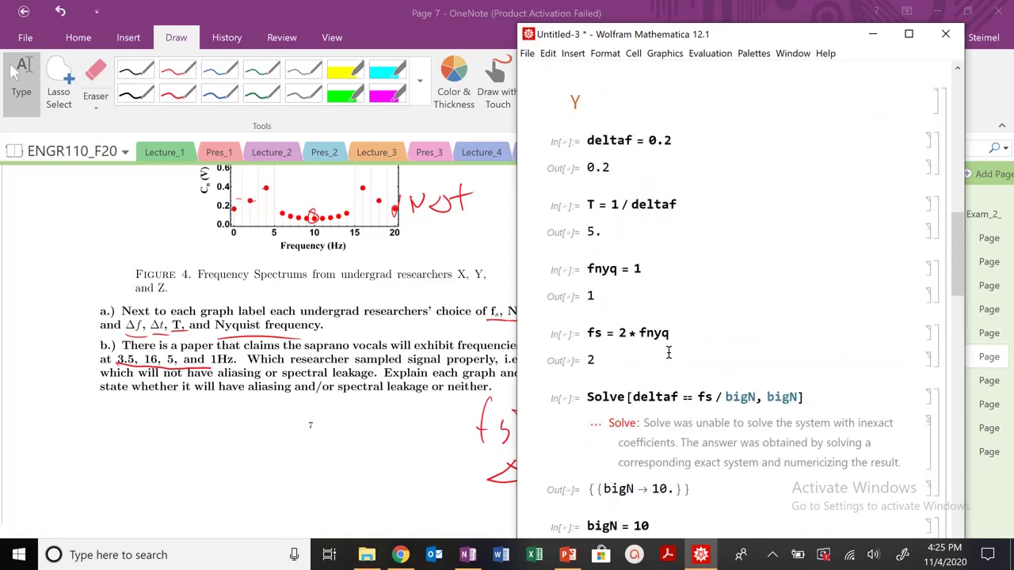
scroll(668, 352, "down", 11)
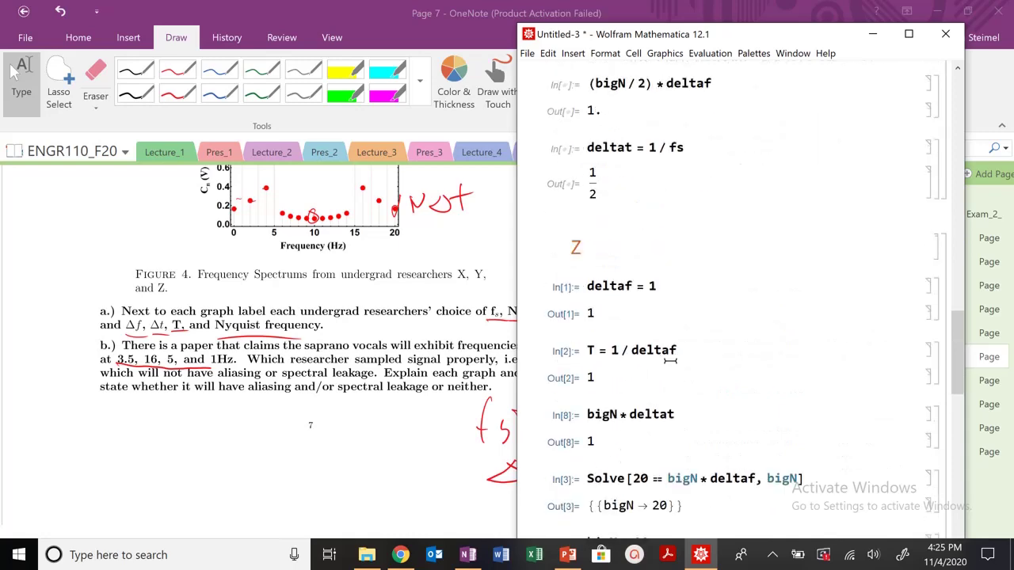
scroll(670, 360, "down", 6)
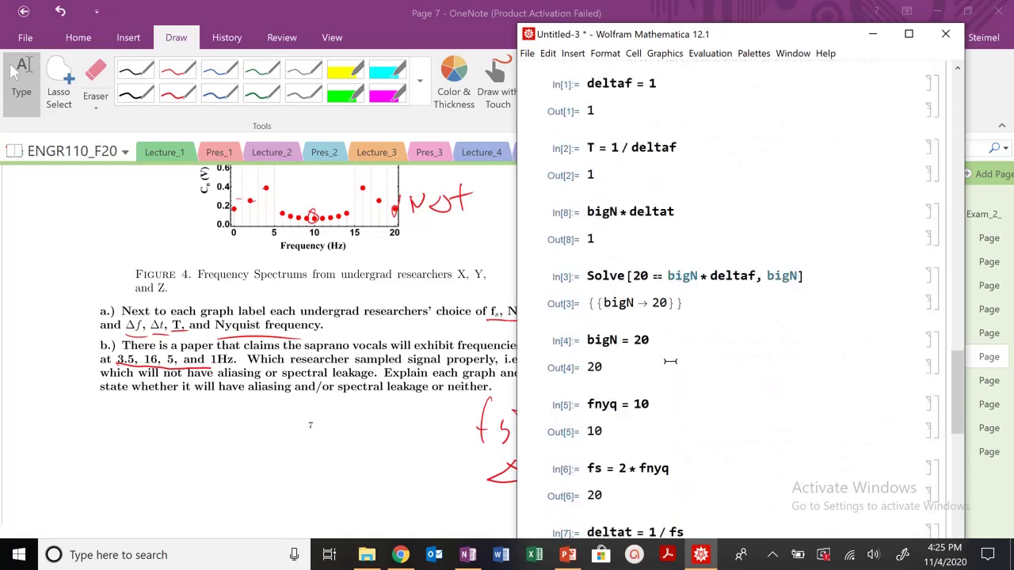
scroll(654, 377, "down", 3)
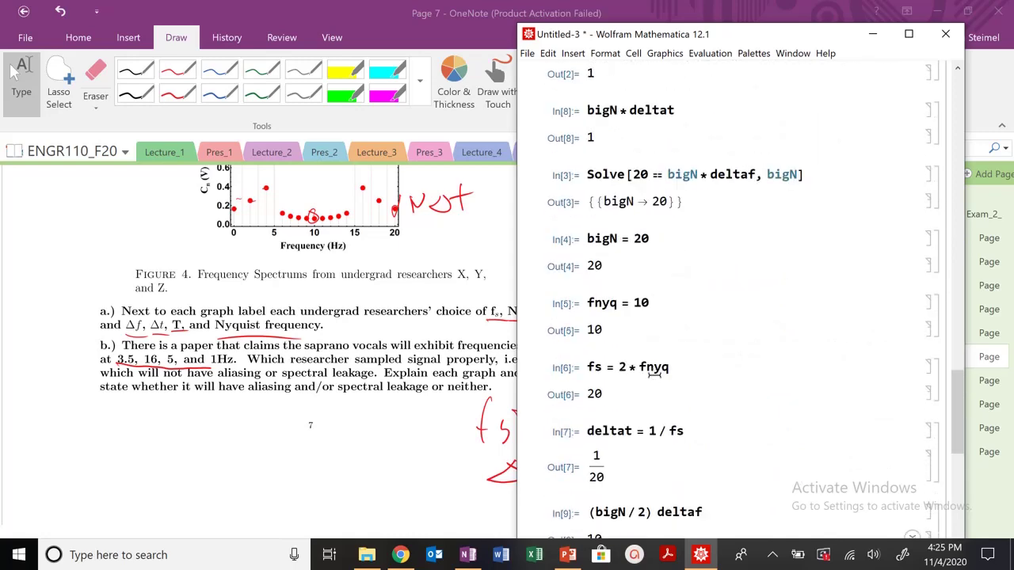
mouse_move(704, 38)
left_mouse_down()
mouse_move(818, 106)
mouse_move(705, 43)
left_mouse_up()
scroll(659, 385, "down", 3)
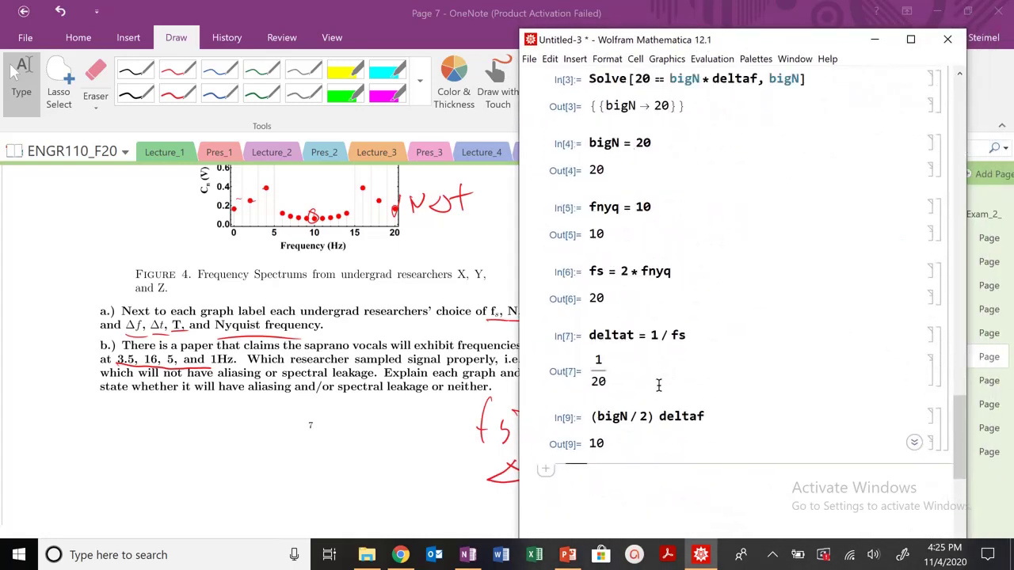
scroll(659, 379, "up", 6)
scroll(659, 371, "up", 3)
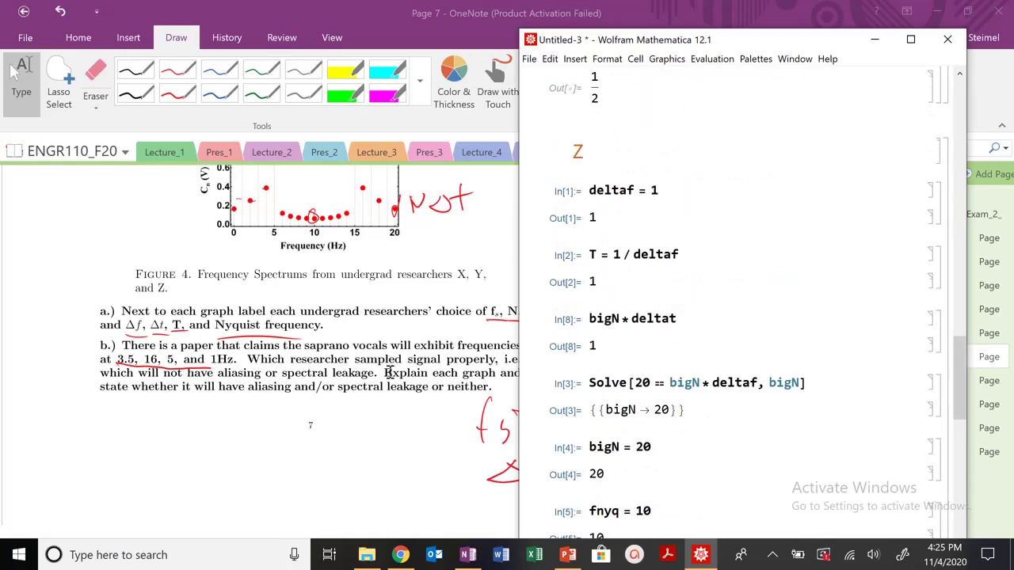
key("alt+Tab")
scroll(928, 365, "down", 2)
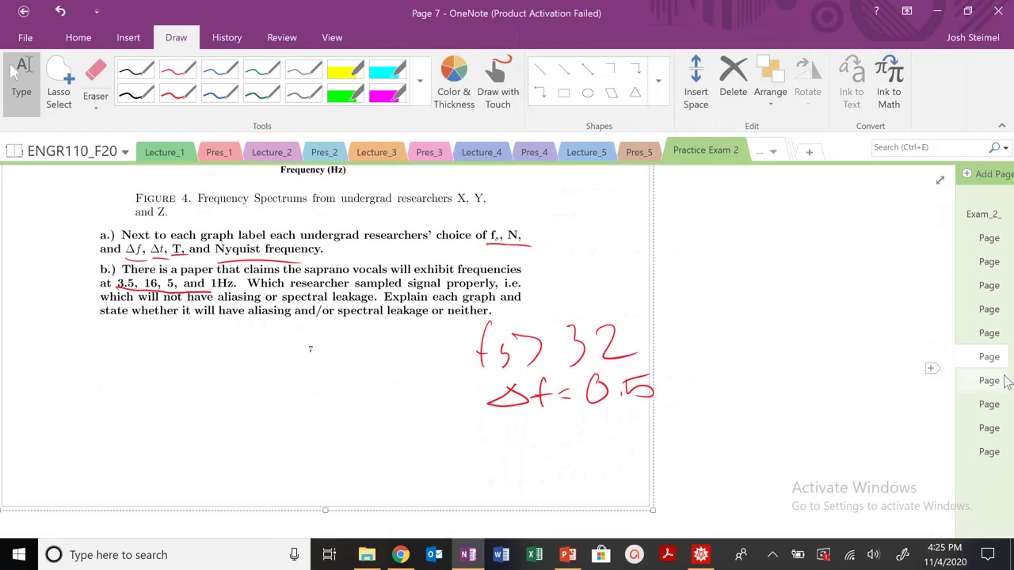
- Go to Page 8, 'Question 3: Analyzing the Masked Singer', after a glance back at Page 7
left_click(988, 380)
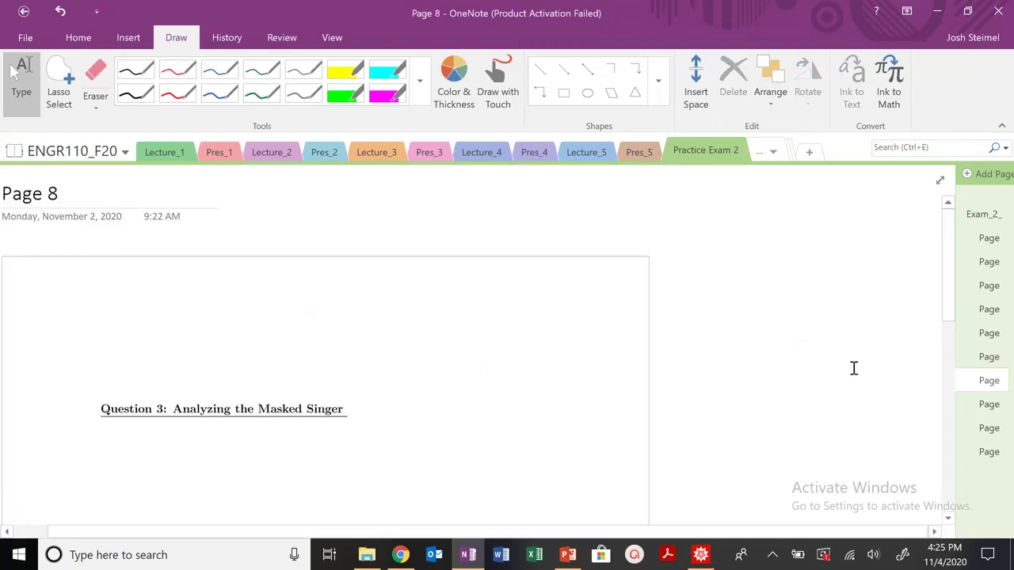
left_click(988, 357)
scroll(623, 331, "down", 4)
scroll(623, 331, "down", 5)
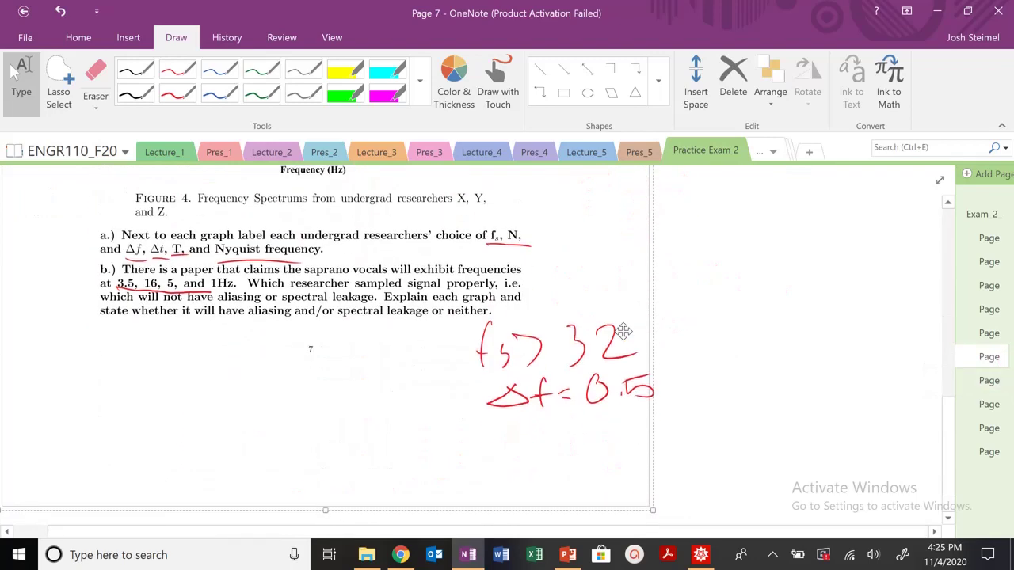
left_click(986, 386)
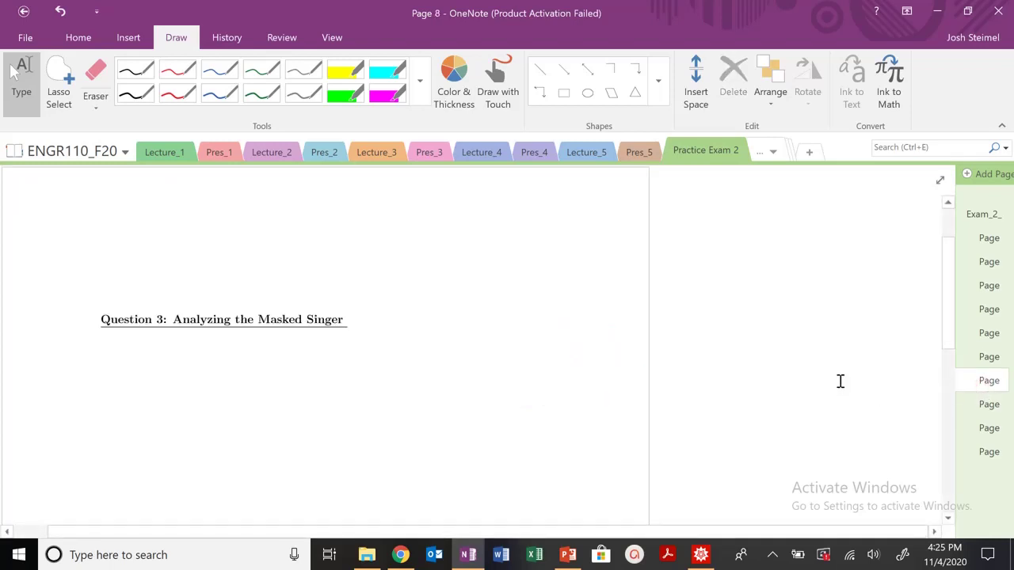